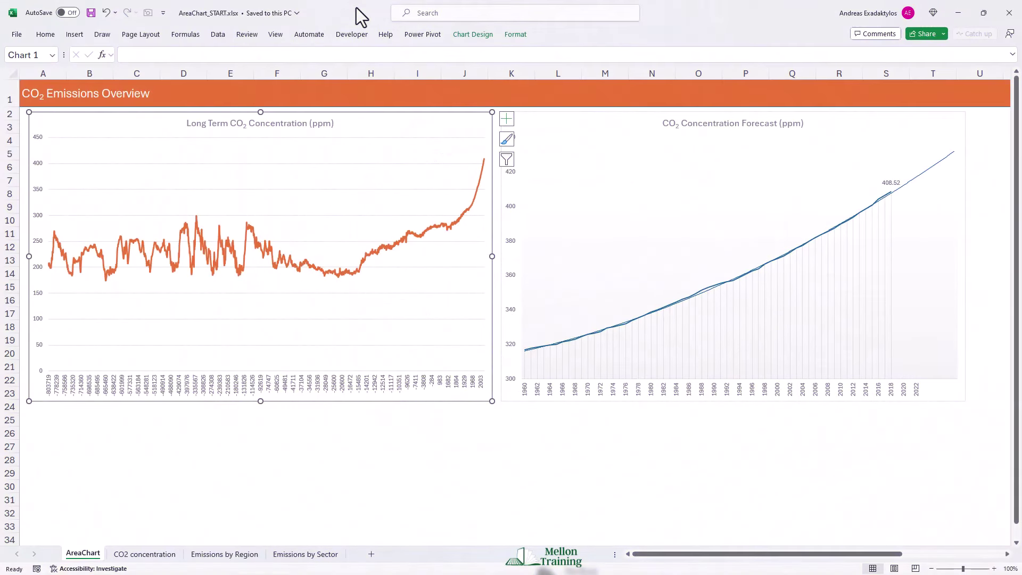
Change the Long Term CO2 Concentration chart from a line chart to an orange area chart
click(317, 451)
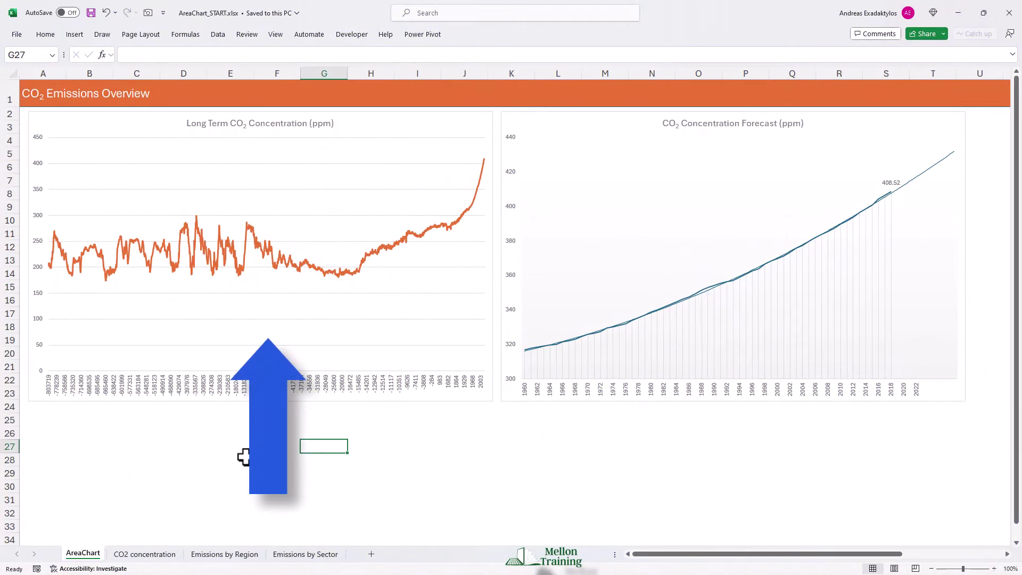
click(132, 113)
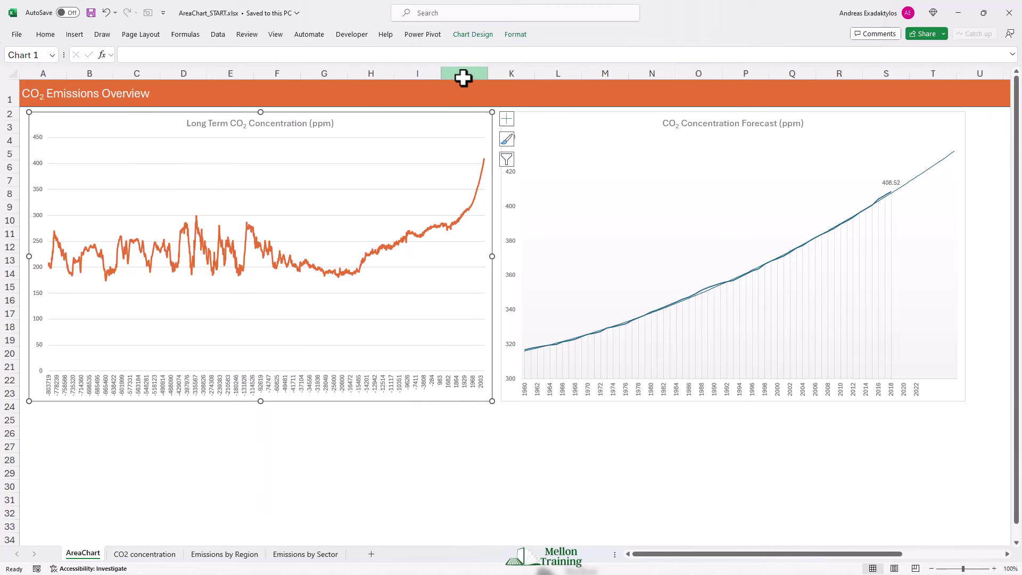
click(478, 35)
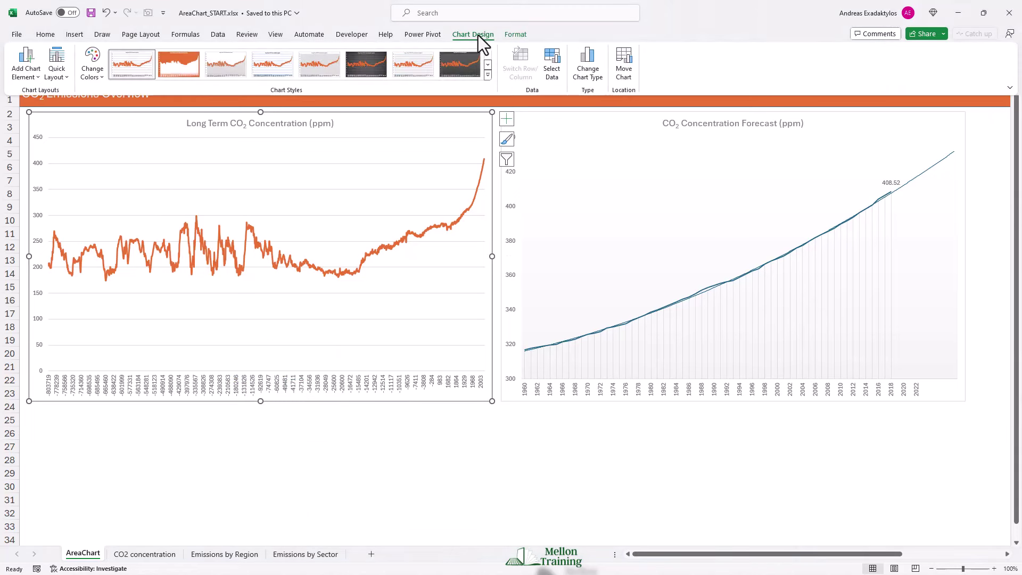
click(588, 69)
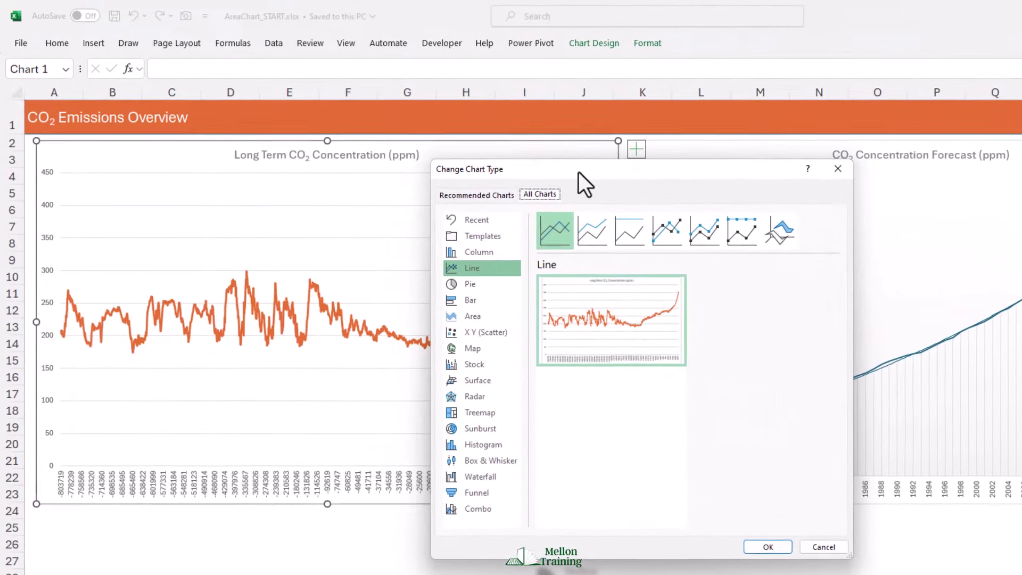
click(429, 282)
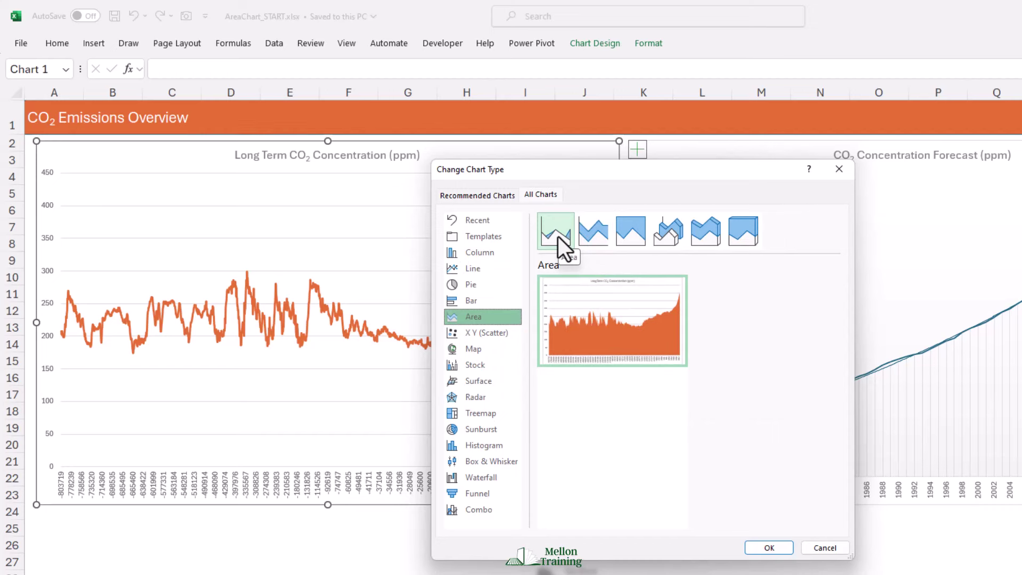
click(769, 548)
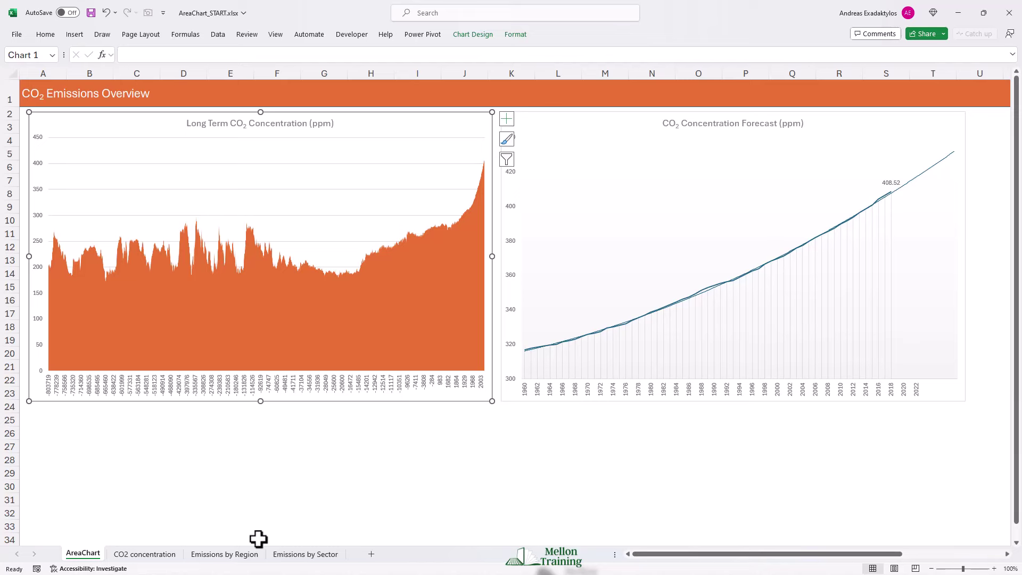
On the Emissions by Region sheet, change its line chart to a plain area chart
click(236, 554)
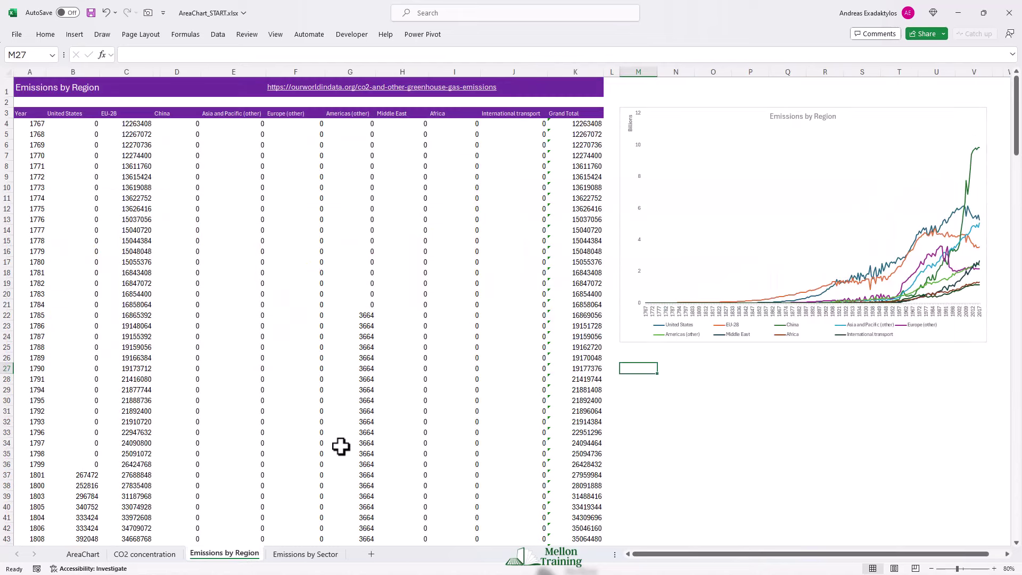
click(650, 343)
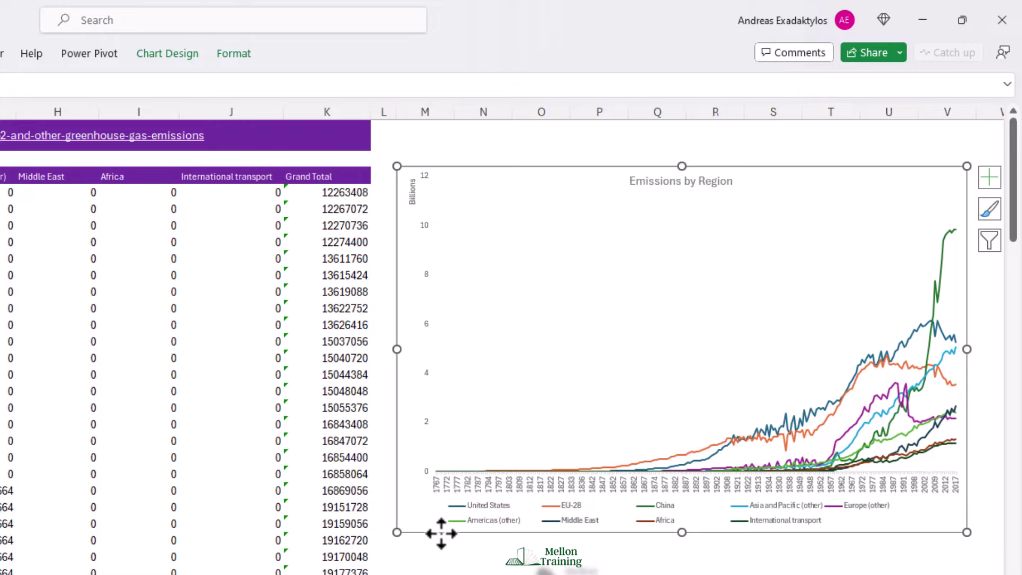
click(167, 53)
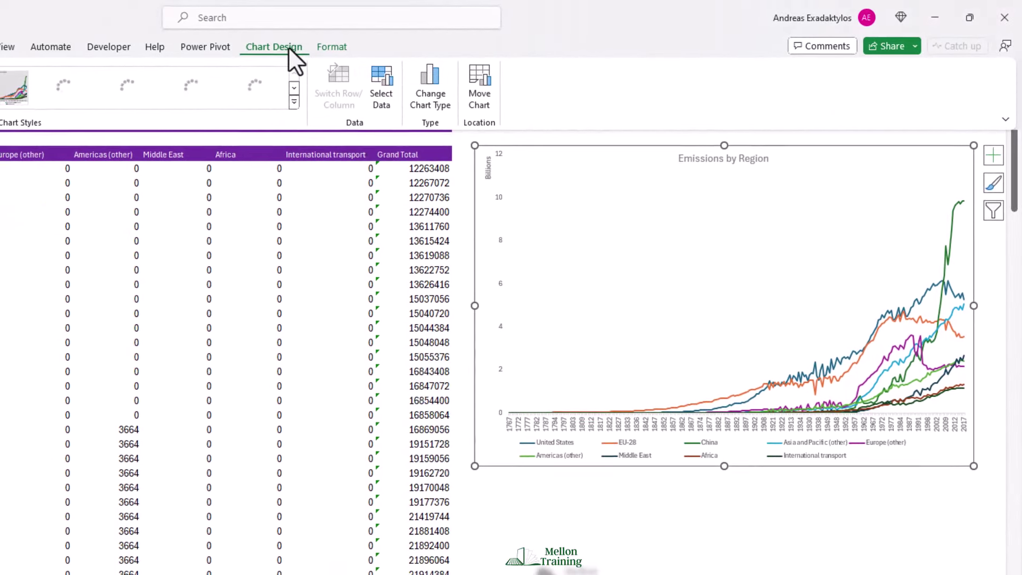
click(430, 87)
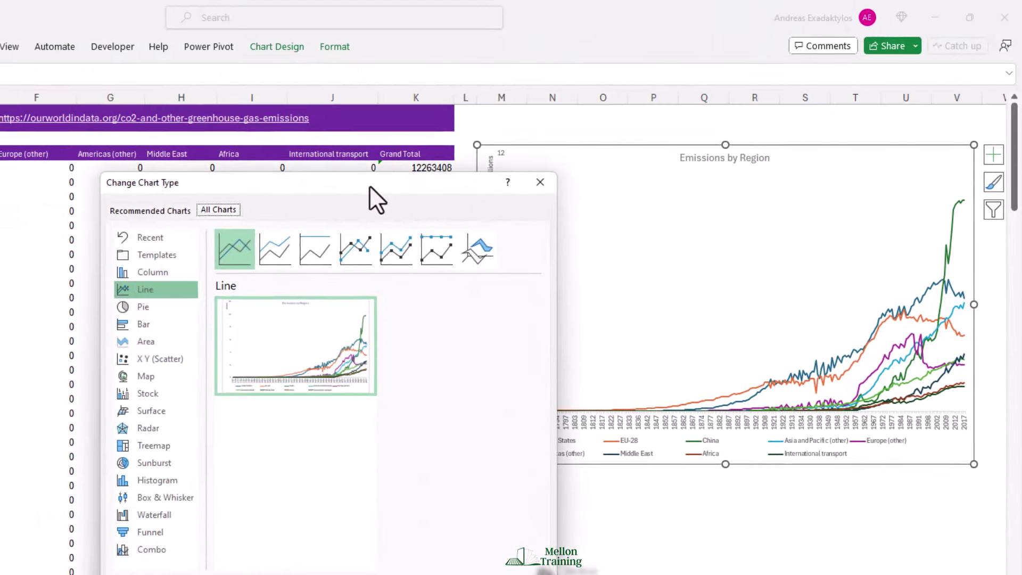
drag(370, 186, 286, 167)
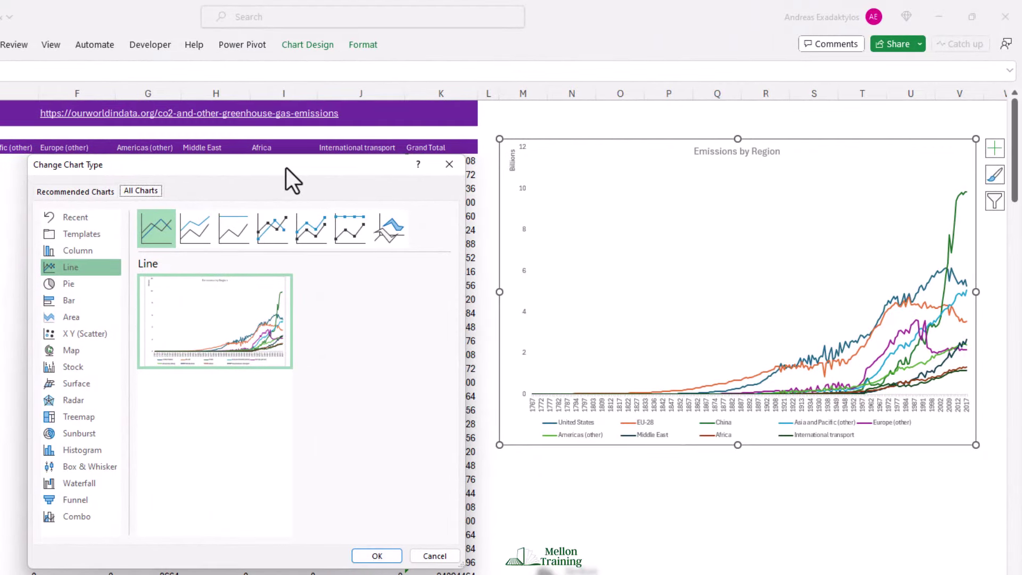
click(75, 317)
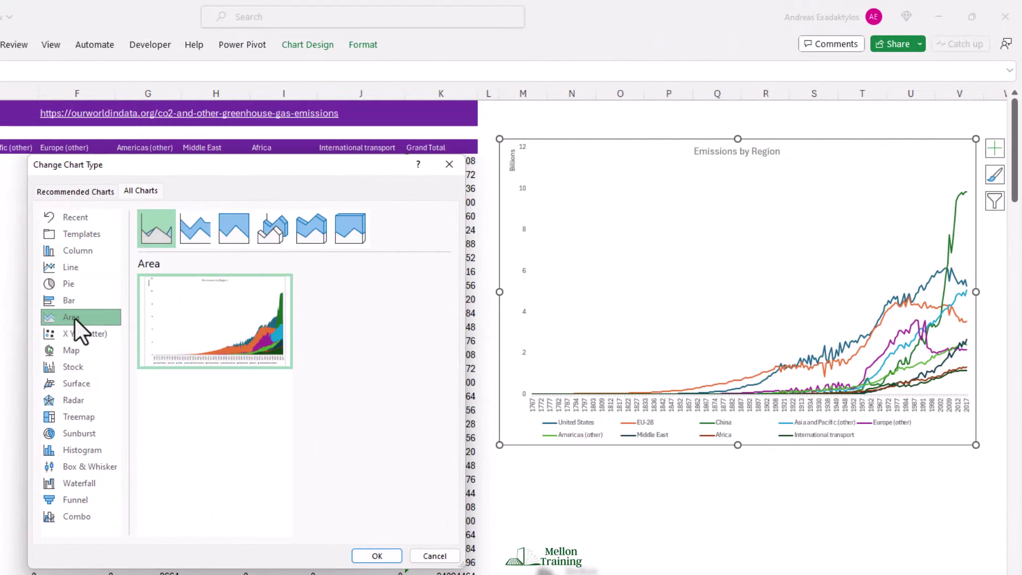
click(161, 233)
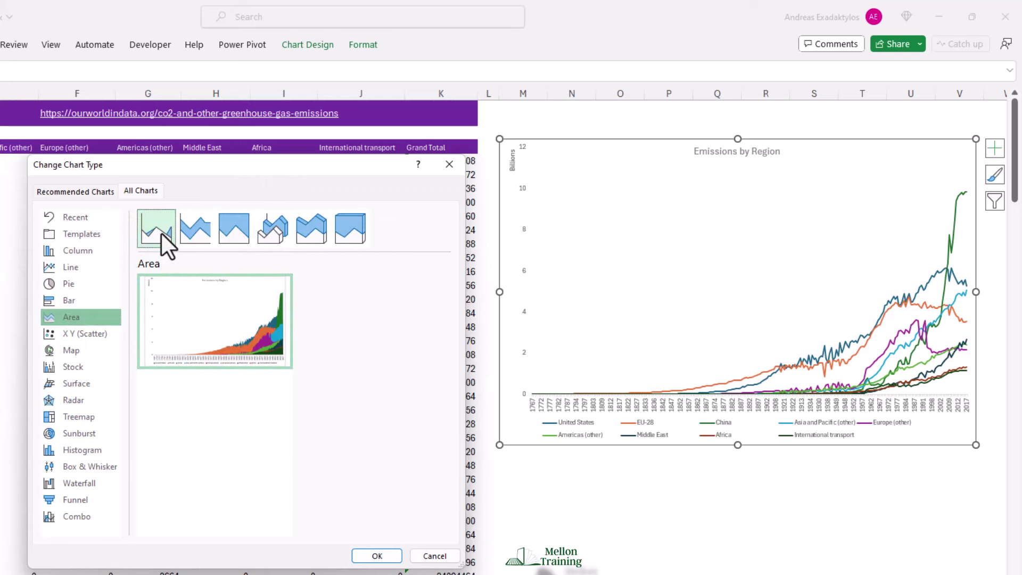
click(377, 556)
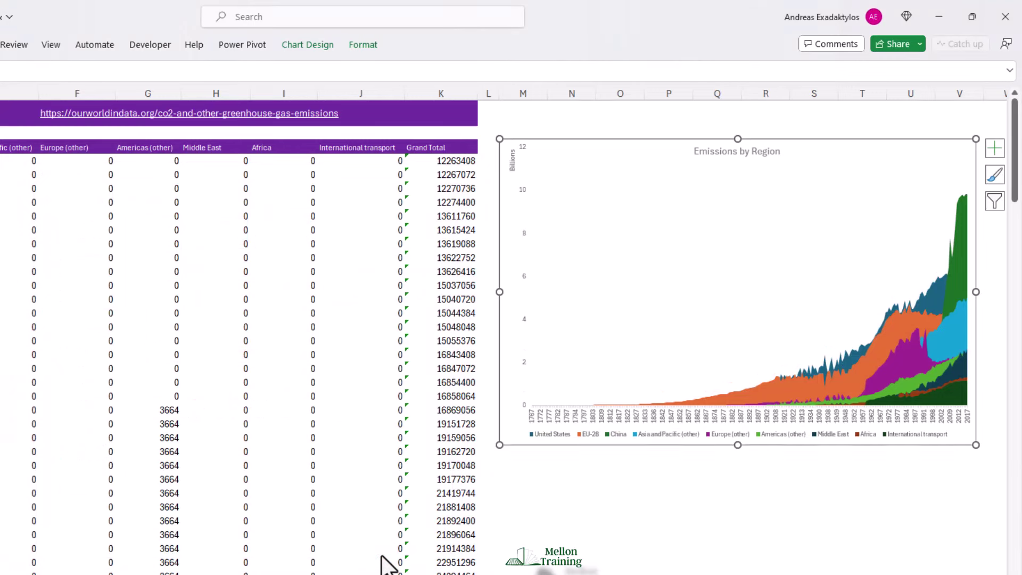
Switch the Emissions by Region chart to the Stacked Area variant
click(308, 47)
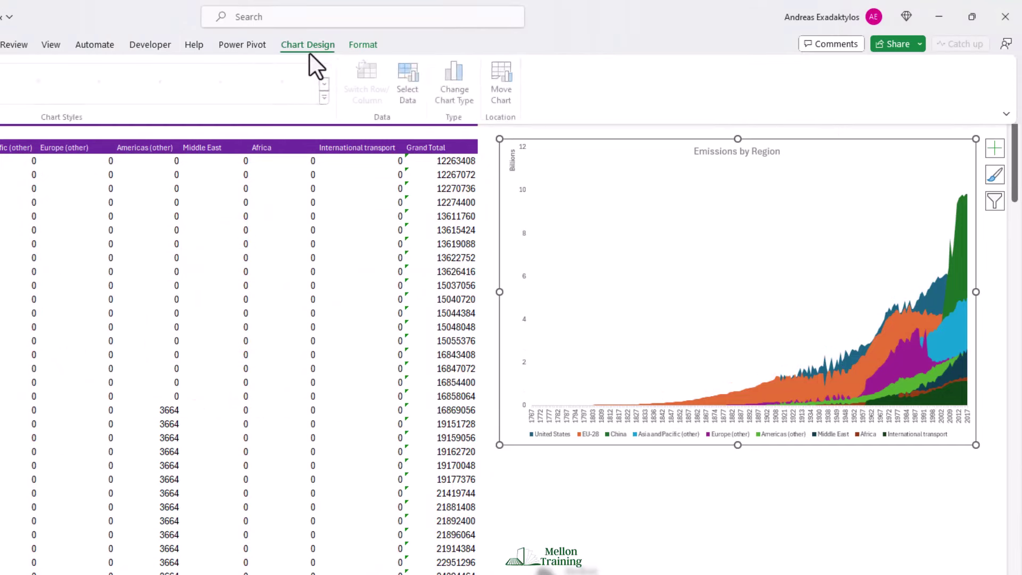
click(451, 88)
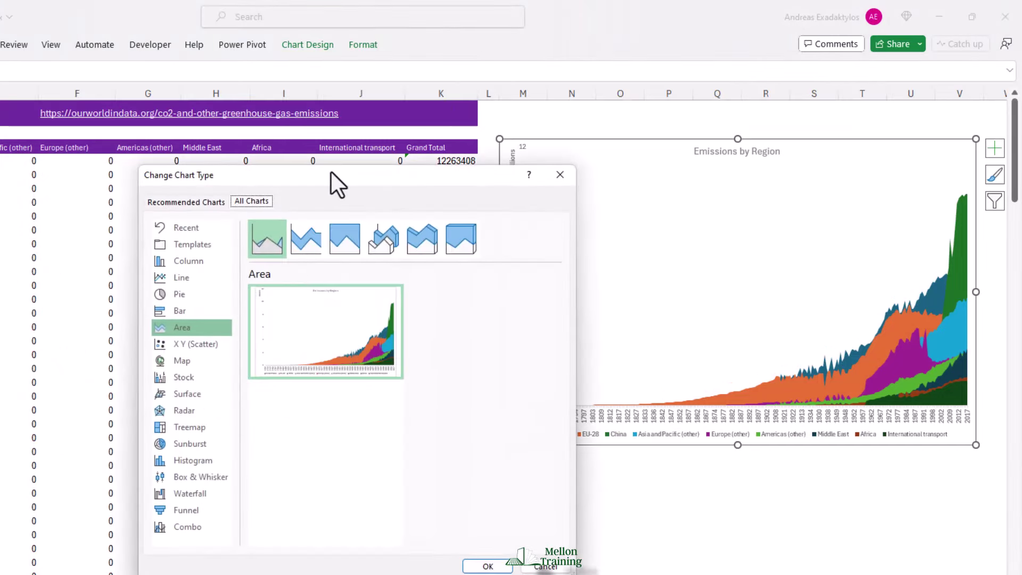
drag(331, 172, 199, 170)
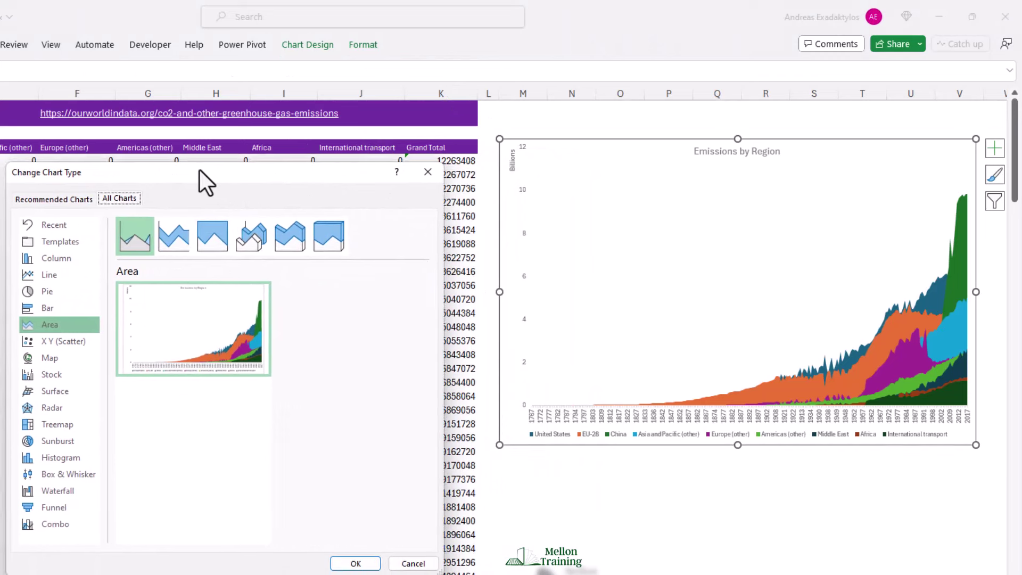
click(177, 242)
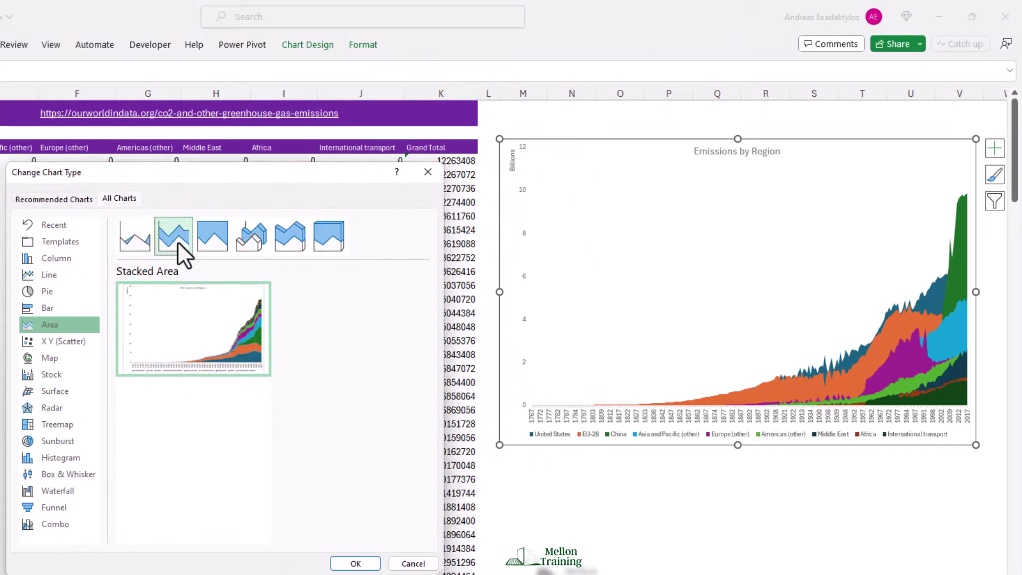
click(356, 564)
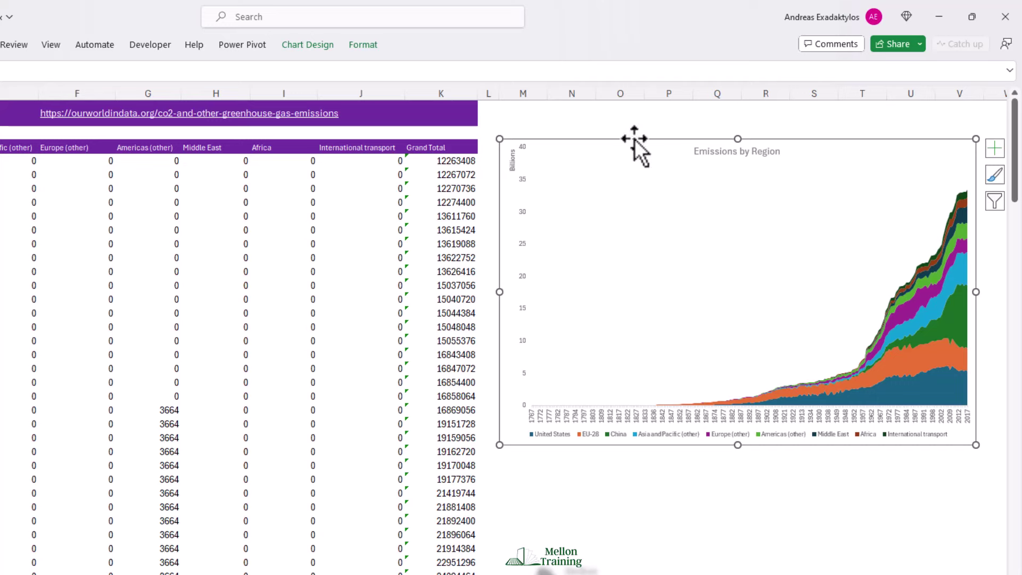
Paste a copy of the stacked region chart at B25 on AreaChart, aligned under the long-term chart
key(ctrl+c)
click(3, 573)
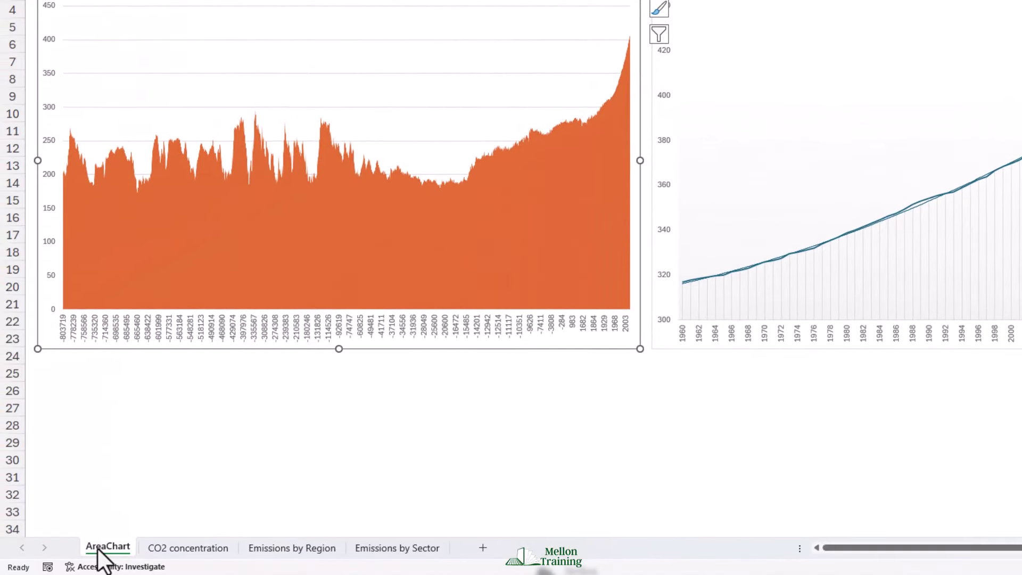
click(51, 371)
click(96, 375)
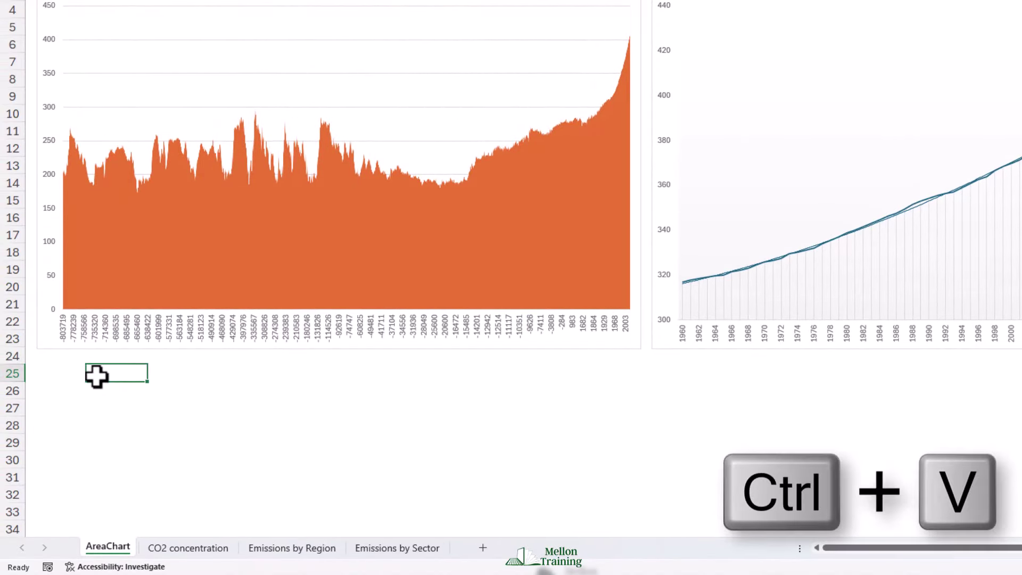
key(ctrl+v)
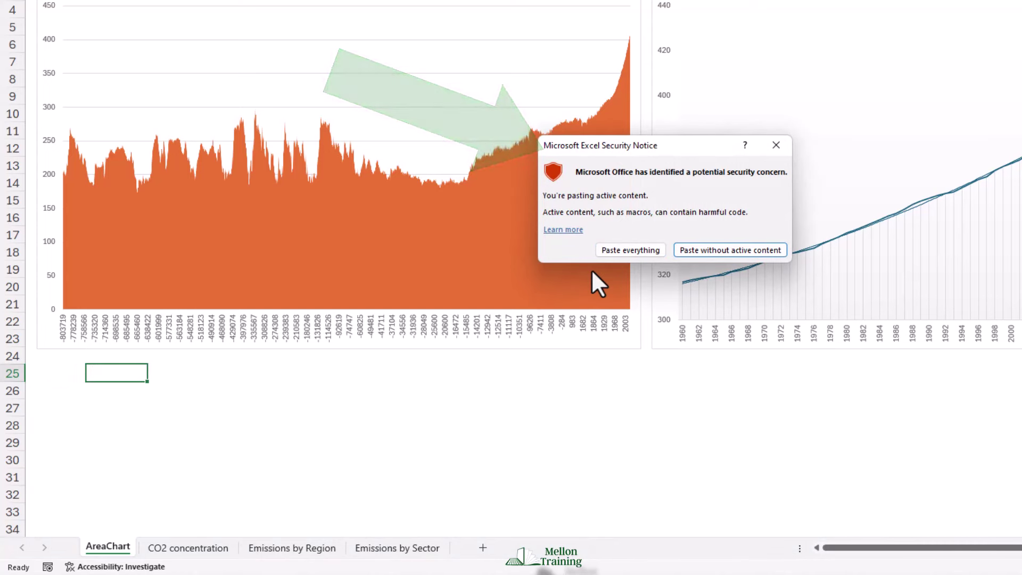
click(637, 250)
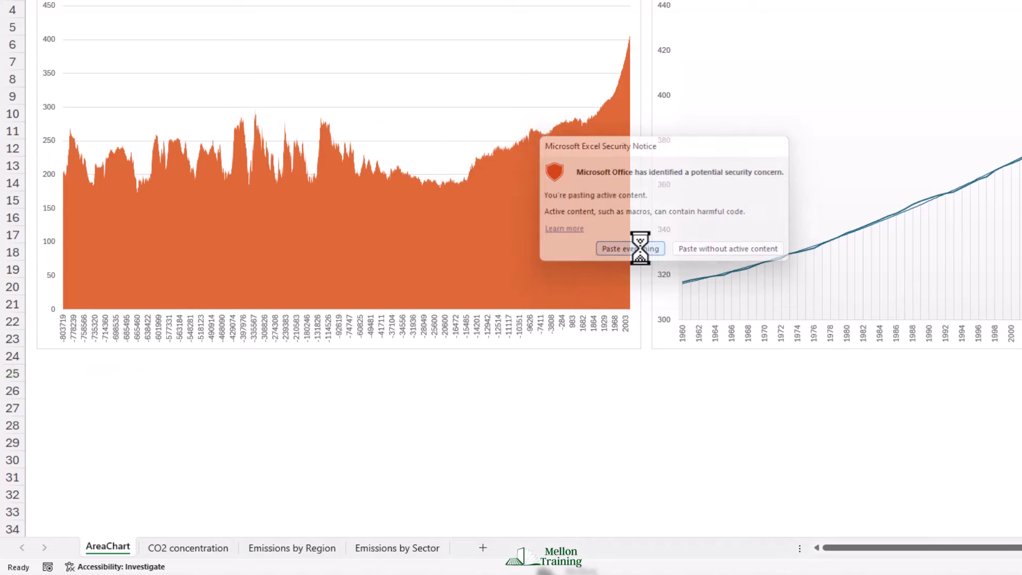
drag(203, 369, 155, 358)
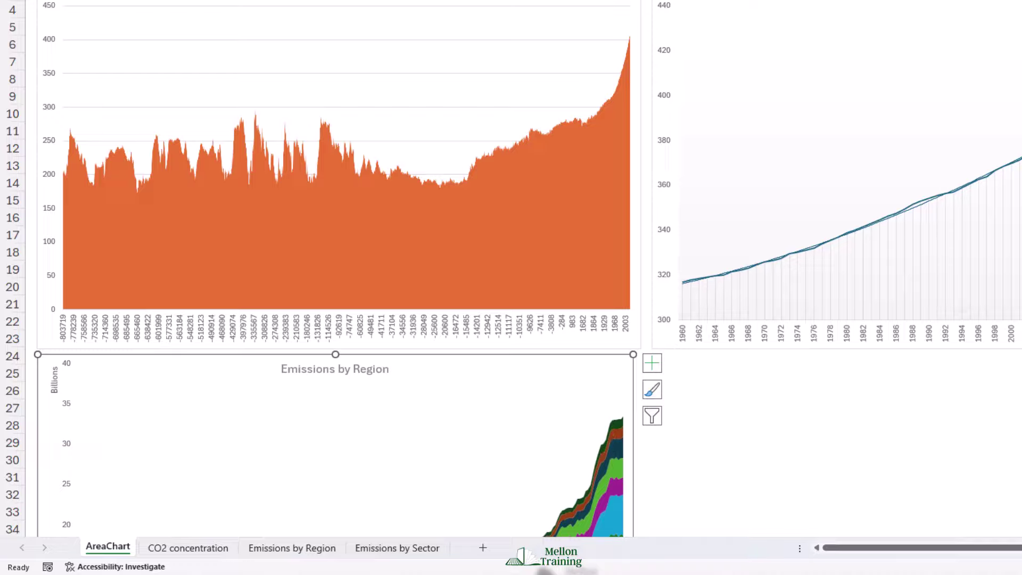
scroll(732, 385, down, 1)
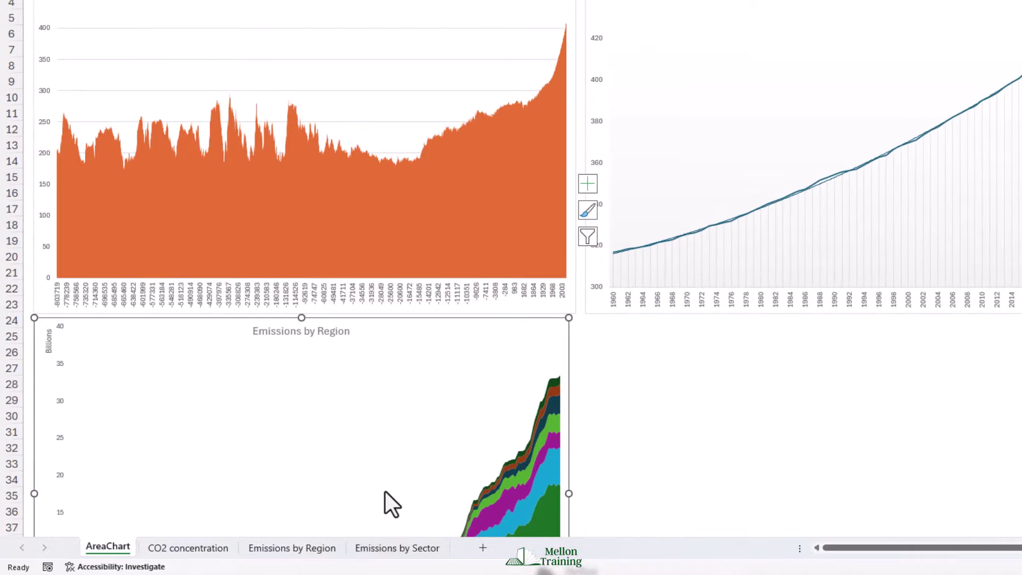
click(389, 547)
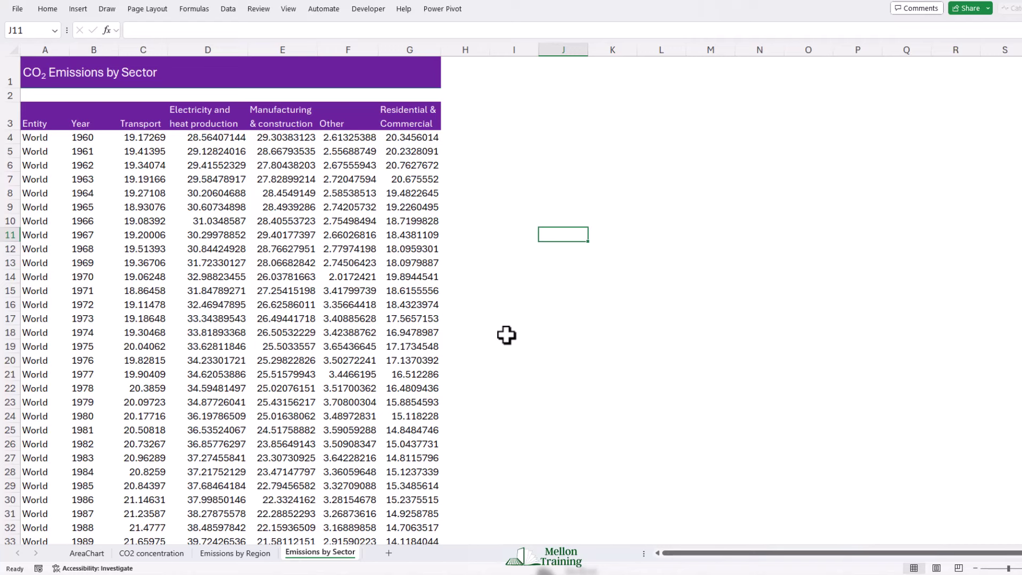
Select the sector data C3:G58 and insert a 100% Stacked Area chart
click(144, 127)
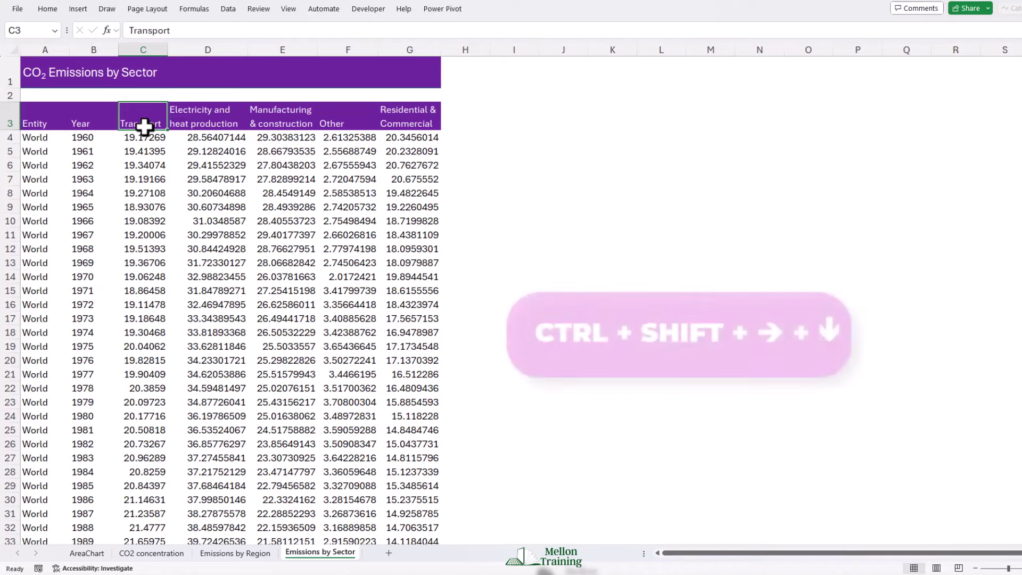
key(ctrl+shift+Right)
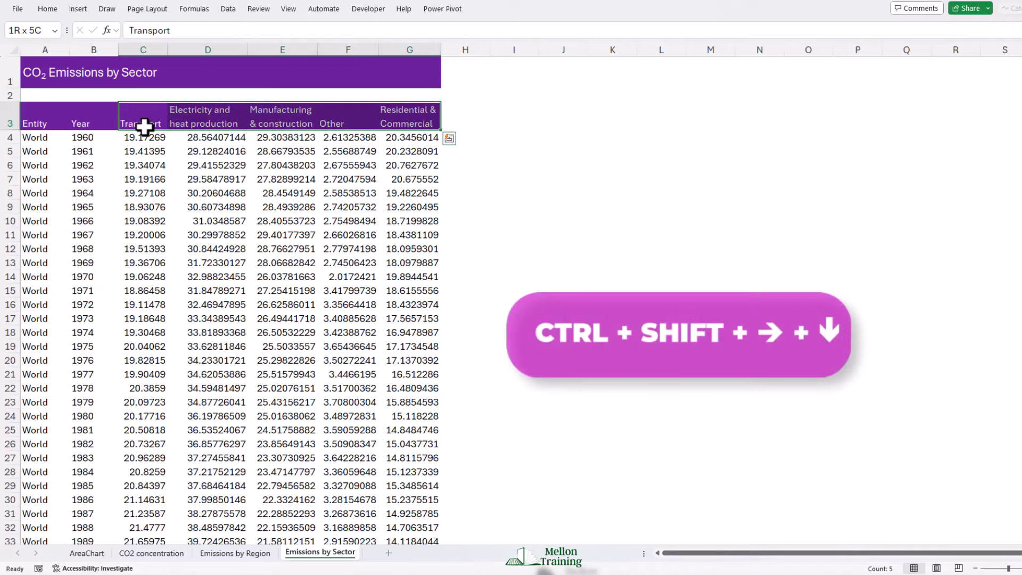
key(ctrl+shift+Down)
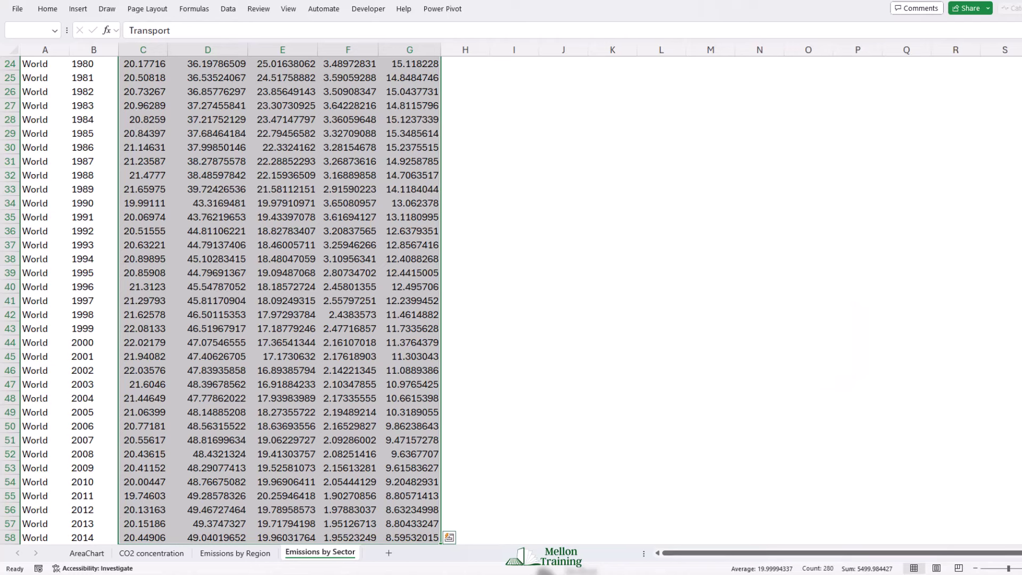
click(79, 9)
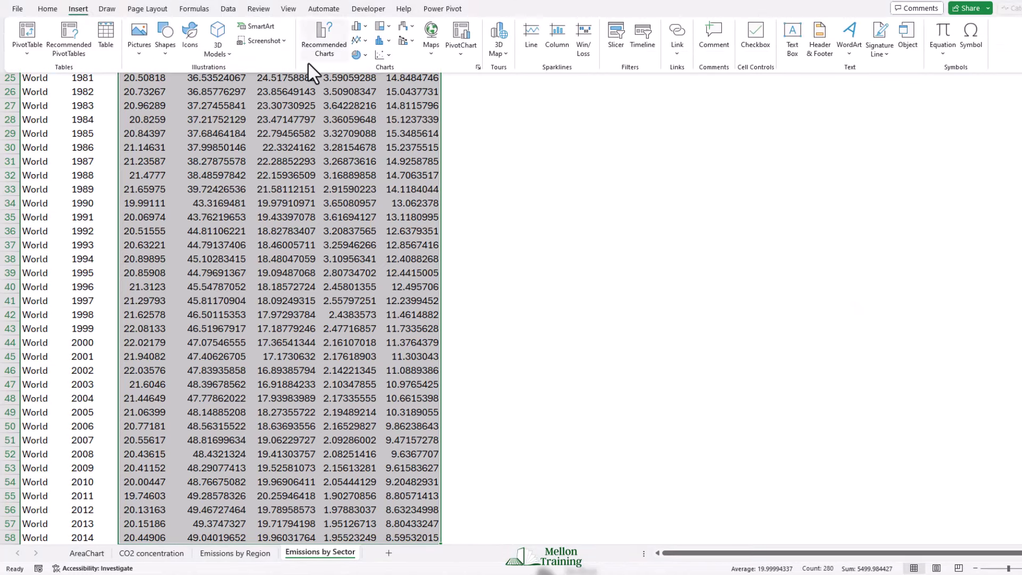
click(367, 41)
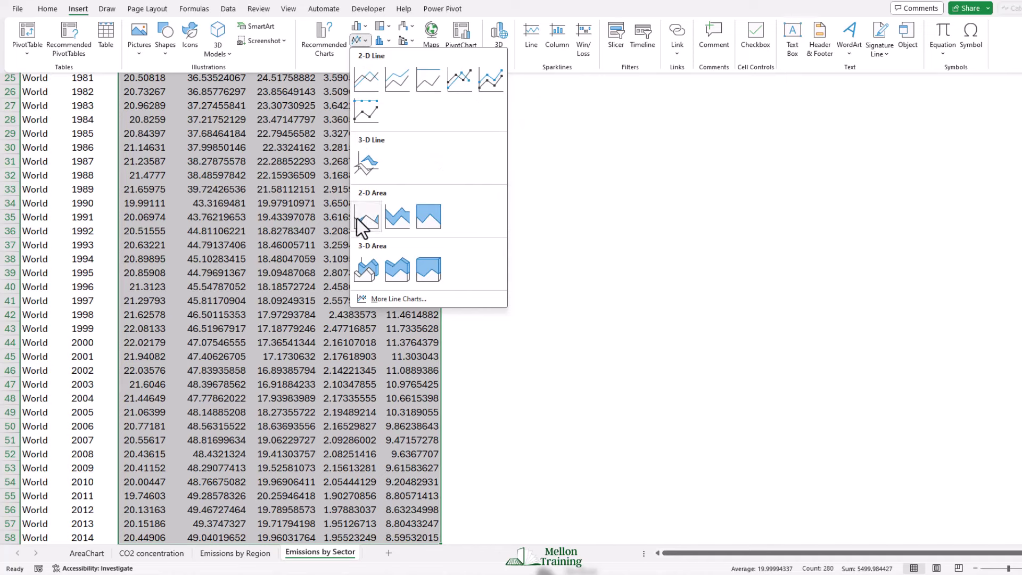
click(424, 219)
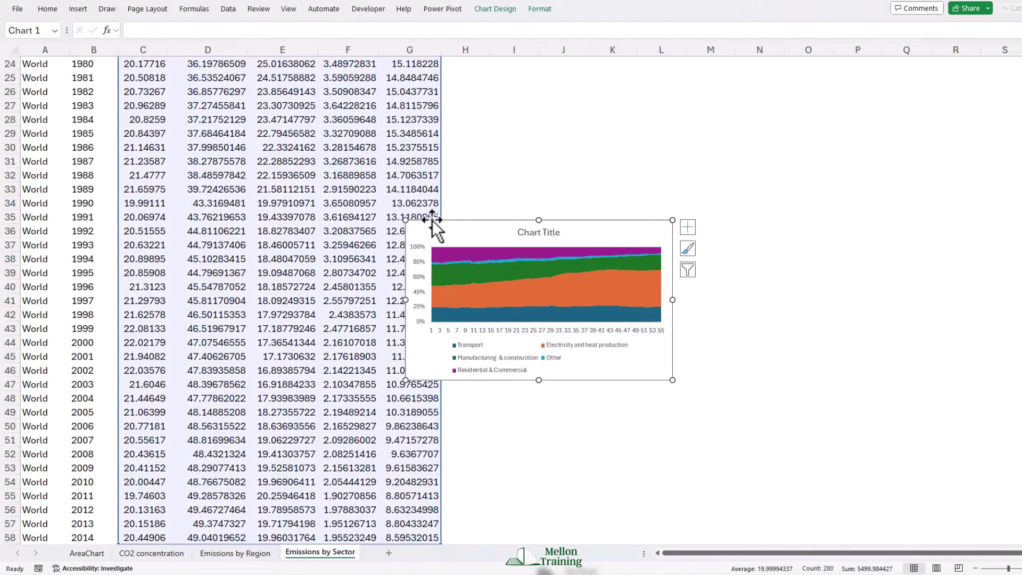
Resize the sector chart to 5" tall by 9" wide and move it up beside the data
drag(484, 222, 535, 143)
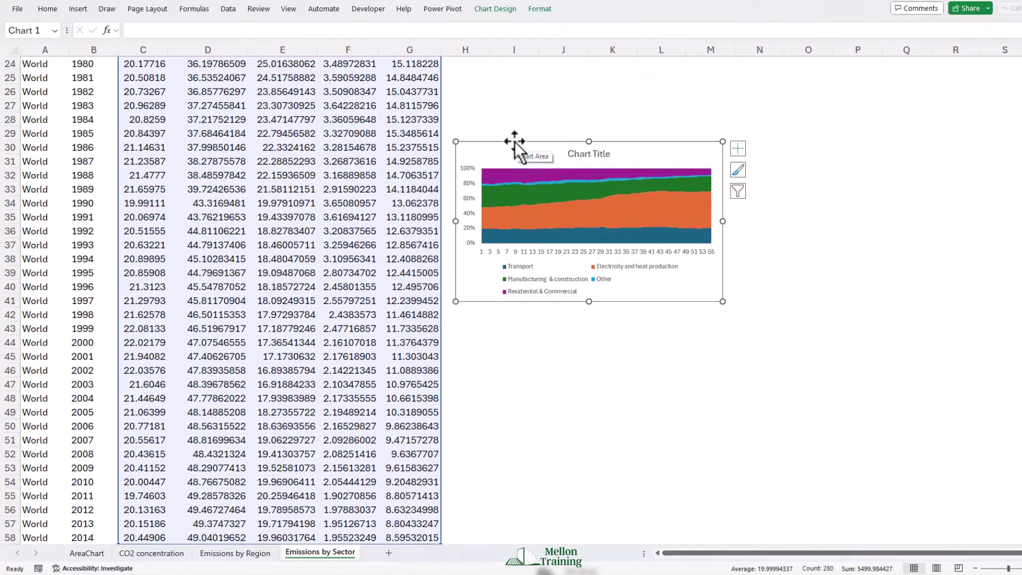
click(549, 12)
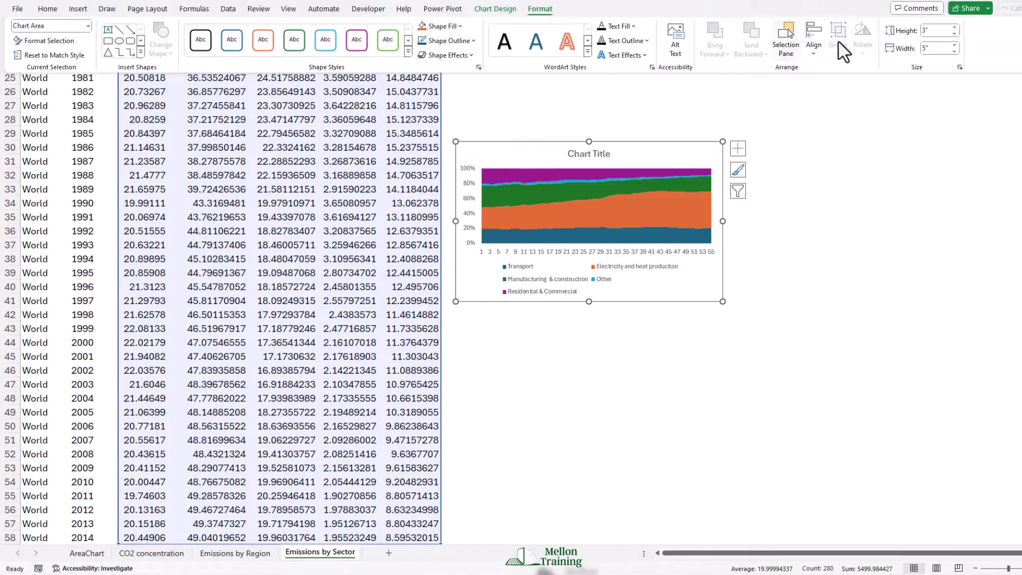
click(935, 30)
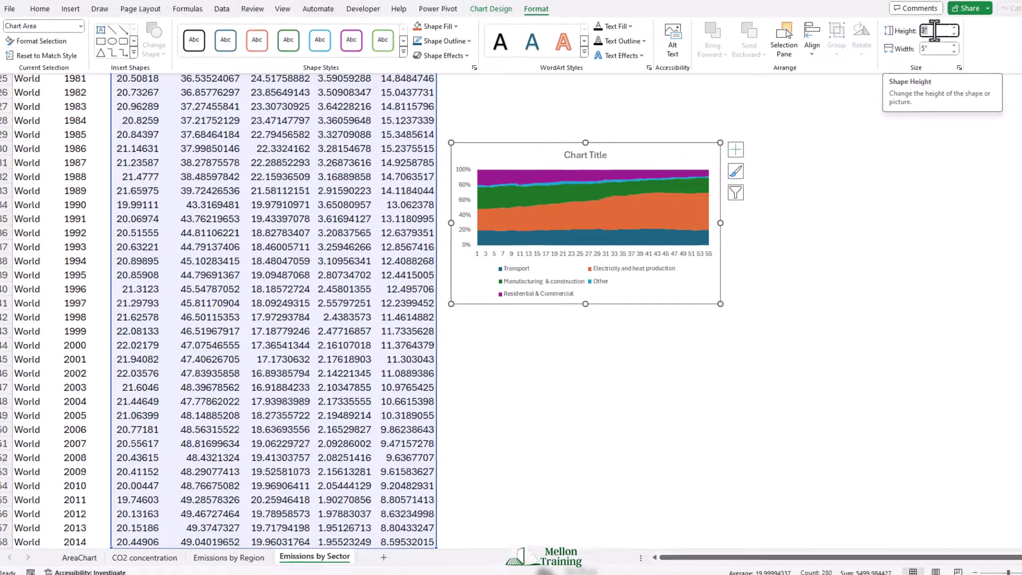
text(5)
click(934, 49)
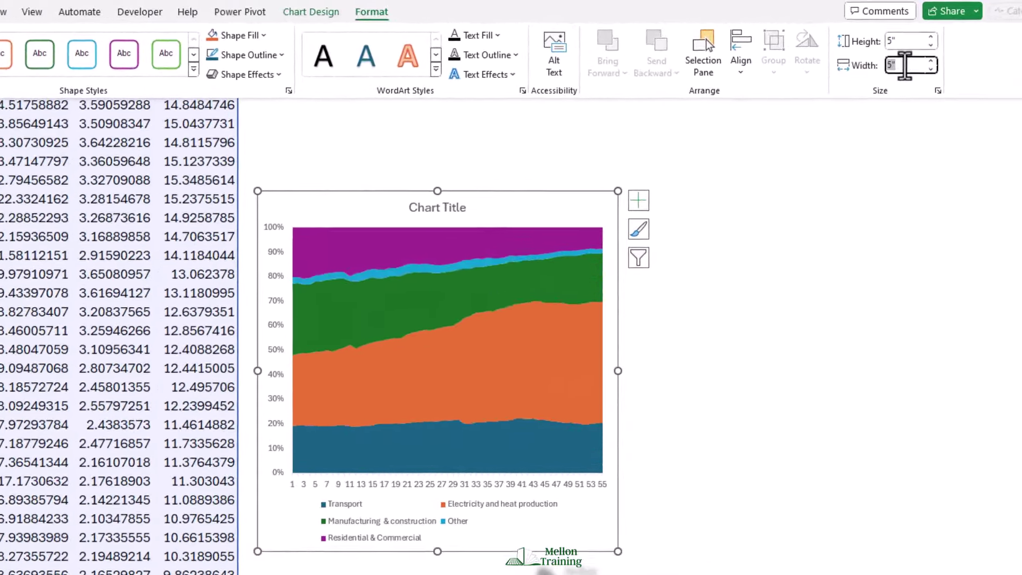
text(9)
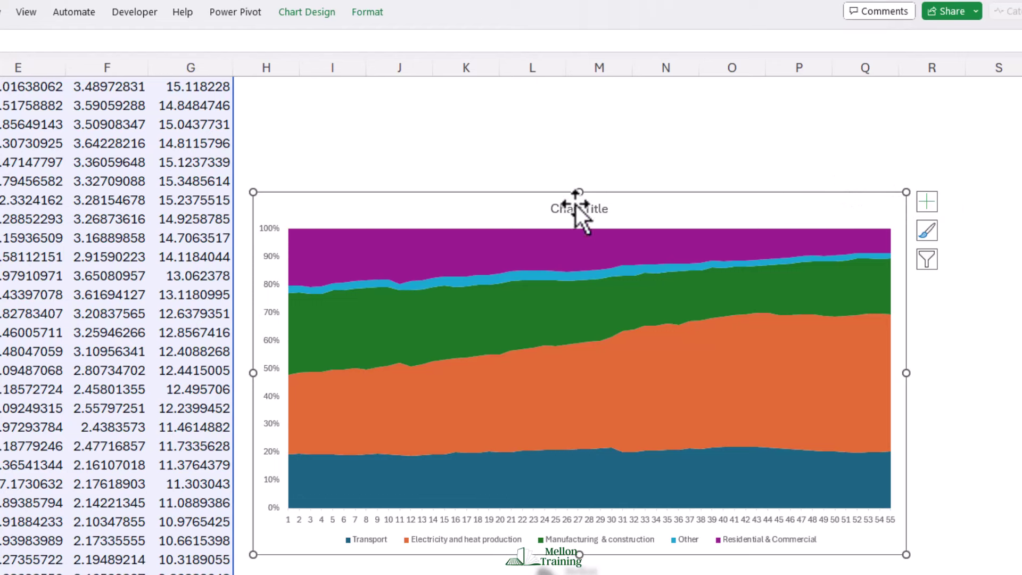
drag(482, 192, 471, 94)
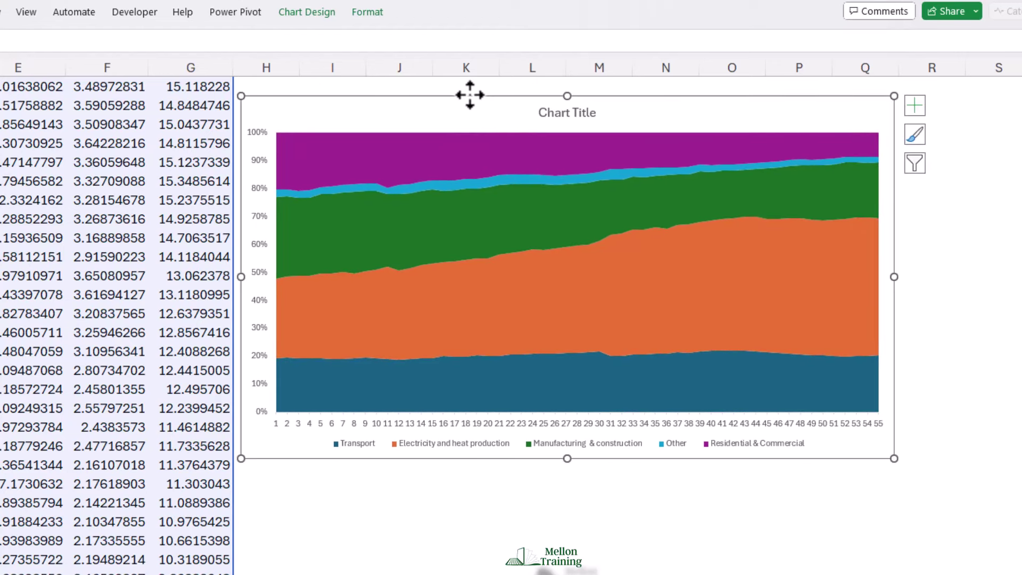
Use the years in B4:B58 (1960–2014) as the chart's horizontal axis labels
click(289, 11)
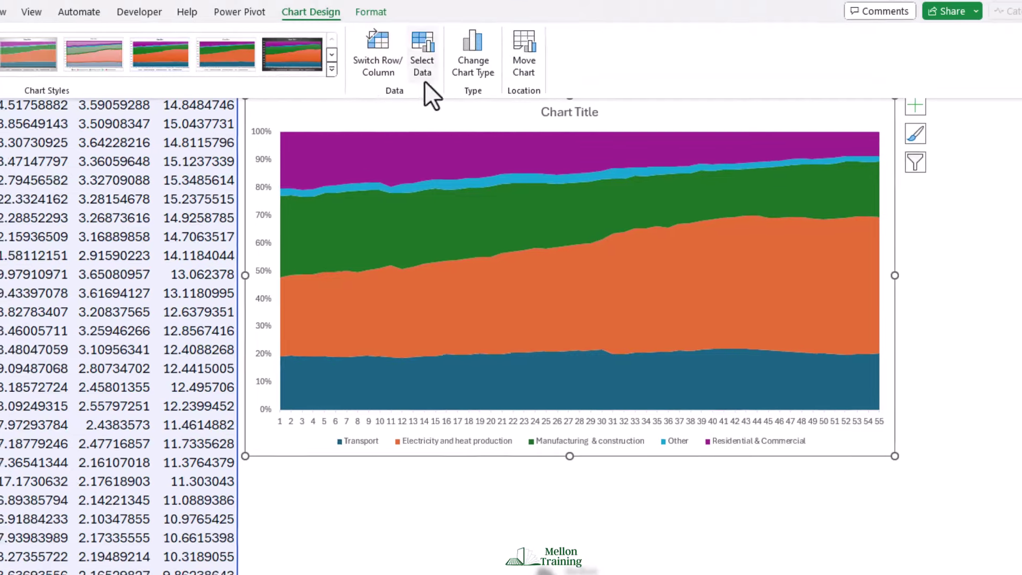
click(420, 60)
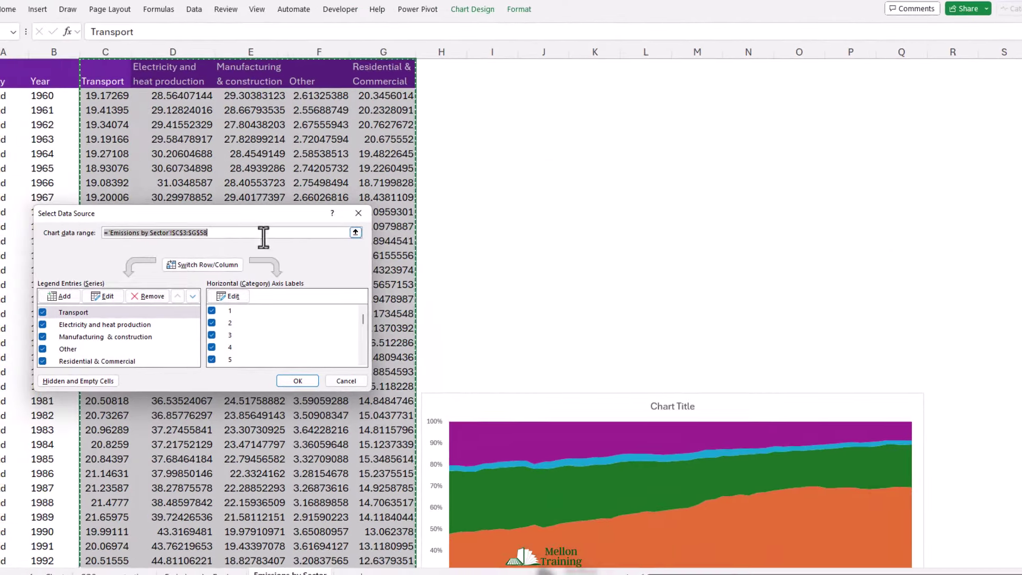
scroll(265, 235, down, 4)
scroll(266, 271, down, 1)
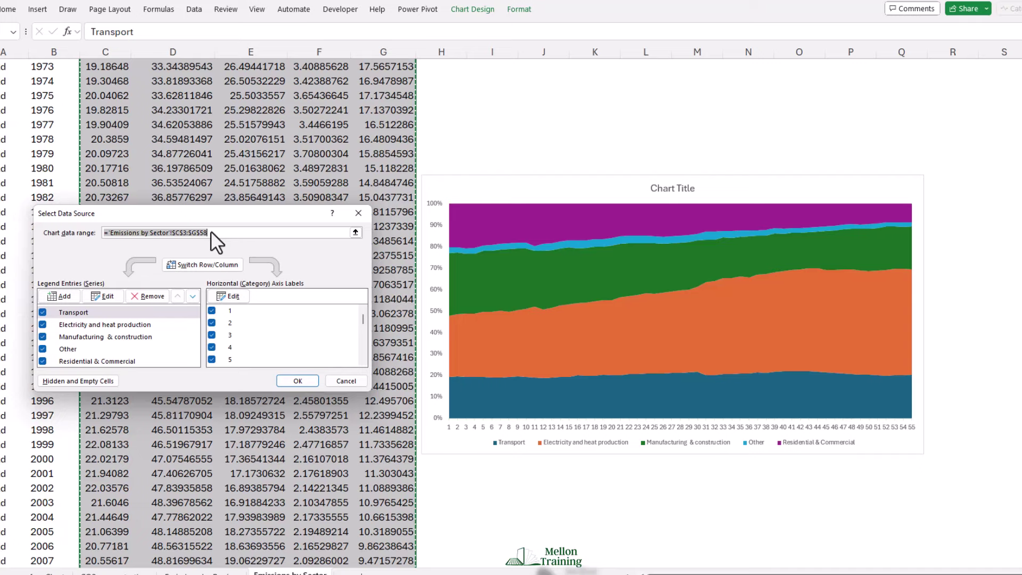
click(228, 296)
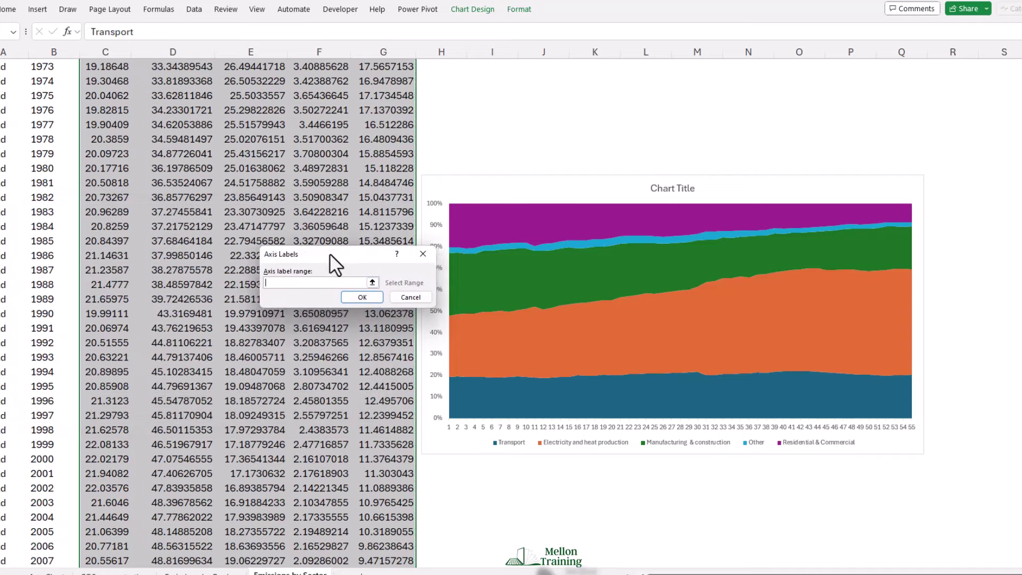
drag(330, 258, 248, 216)
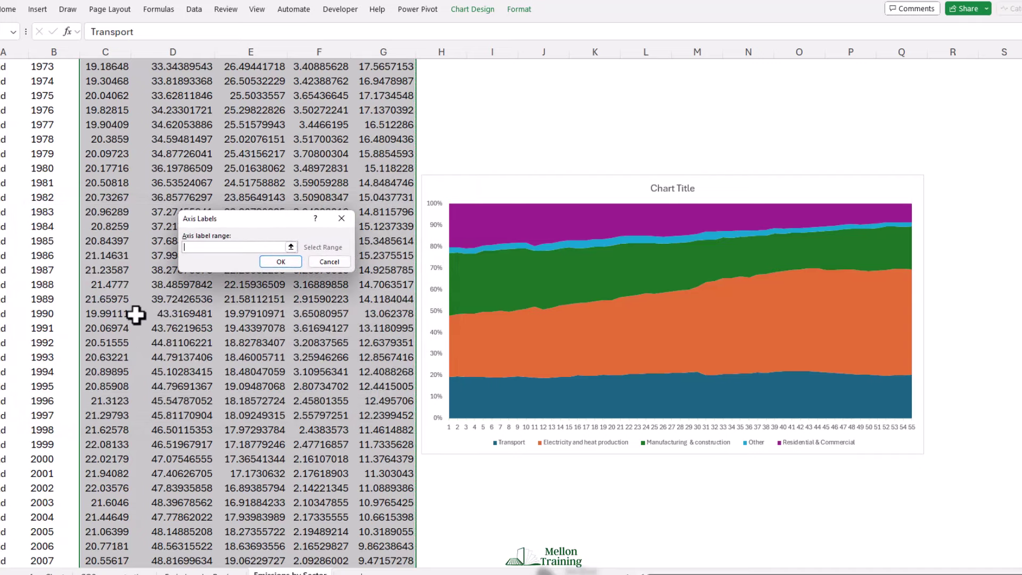
scroll(136, 315, up, 6)
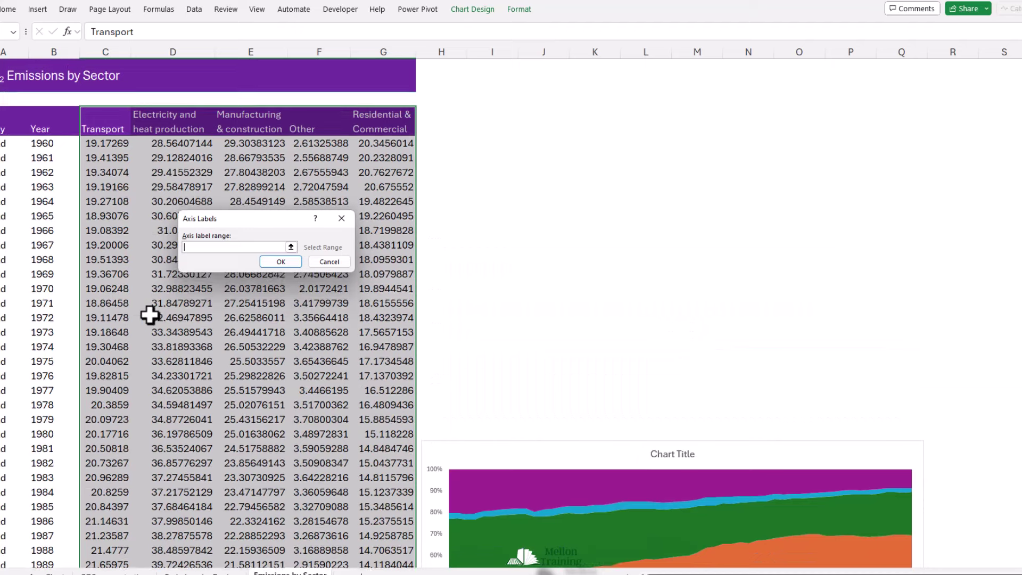
click(290, 247)
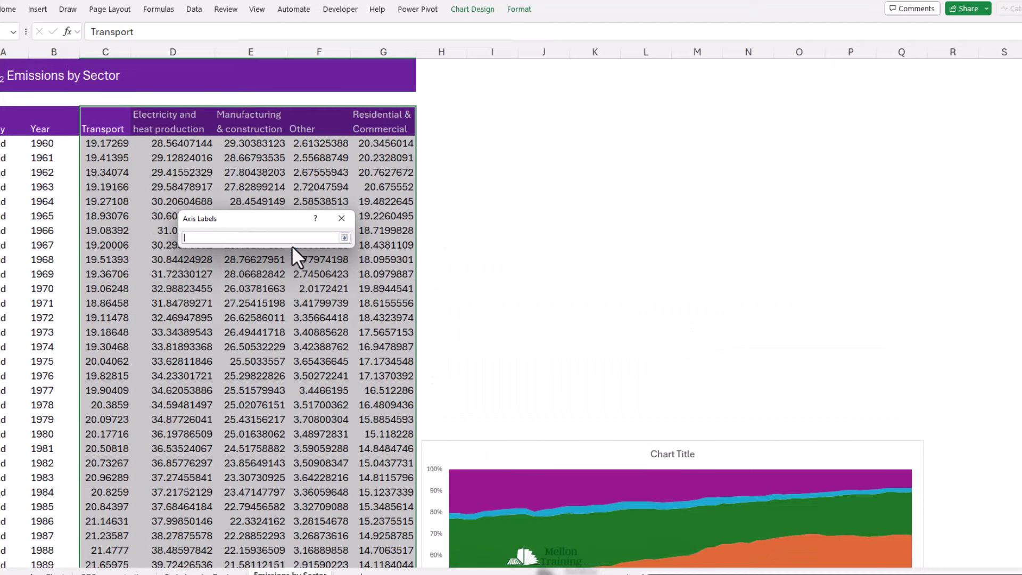
click(42, 142)
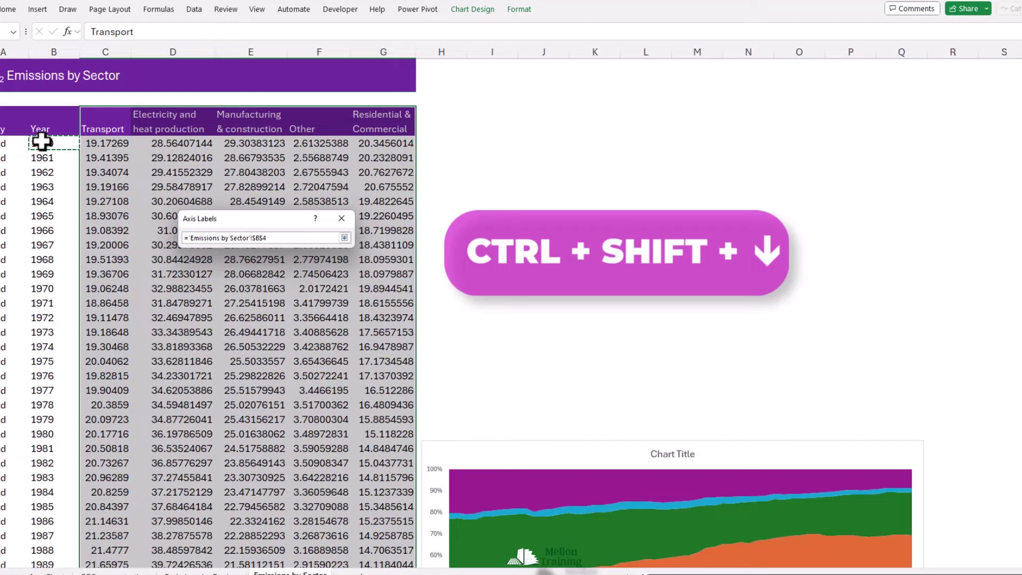
key(ctrl+shift+Down)
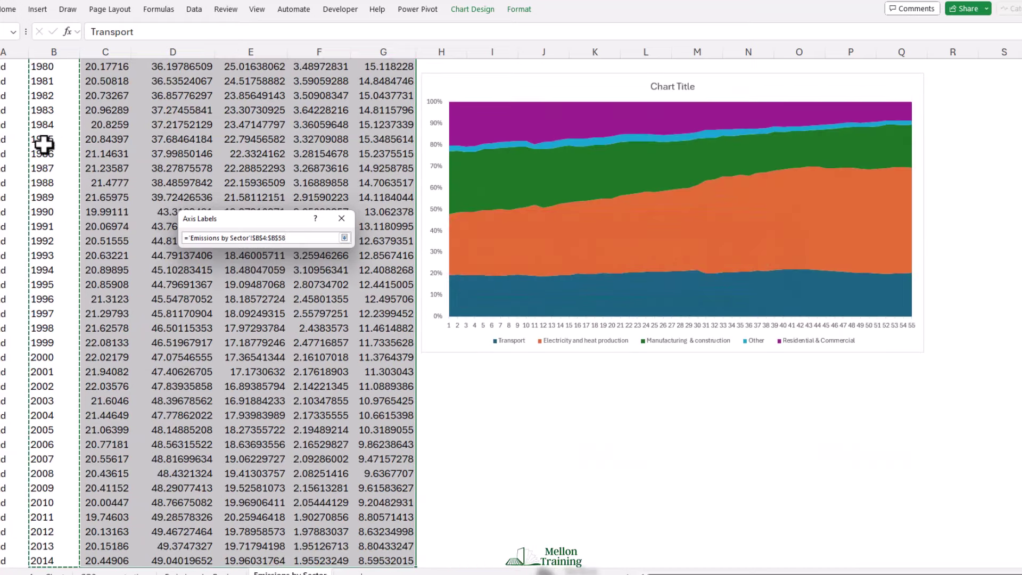
click(343, 238)
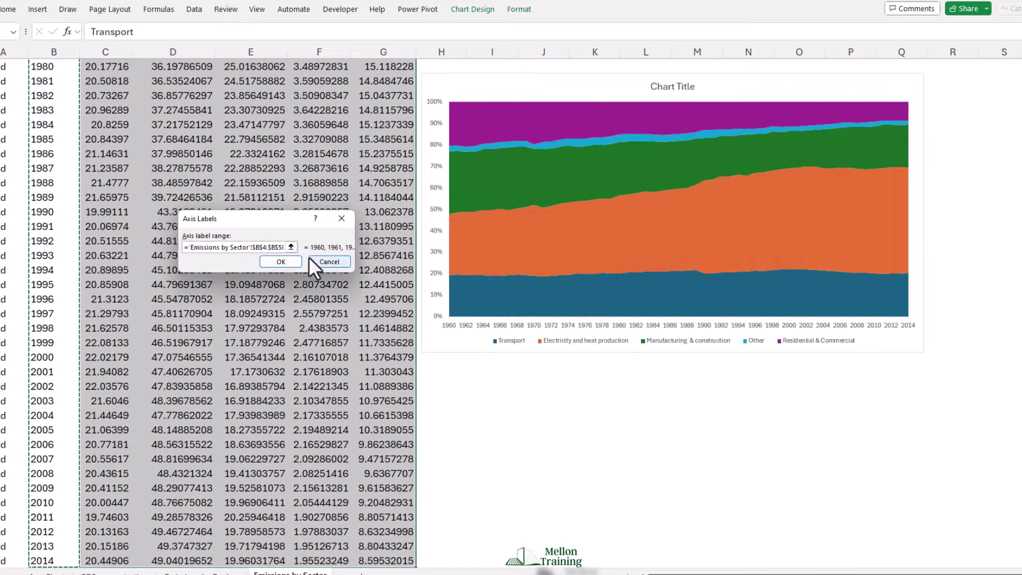
click(281, 262)
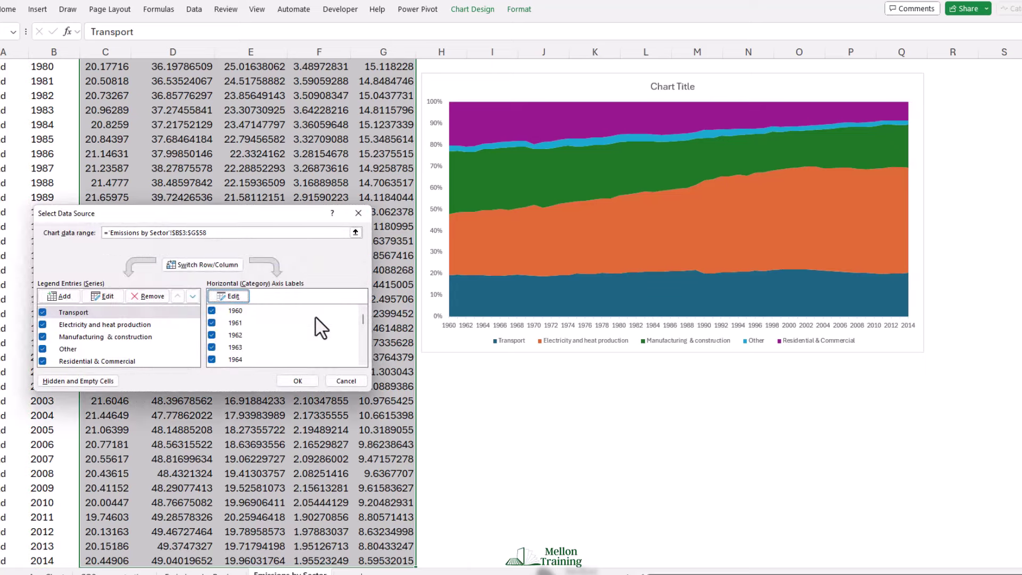
click(298, 381)
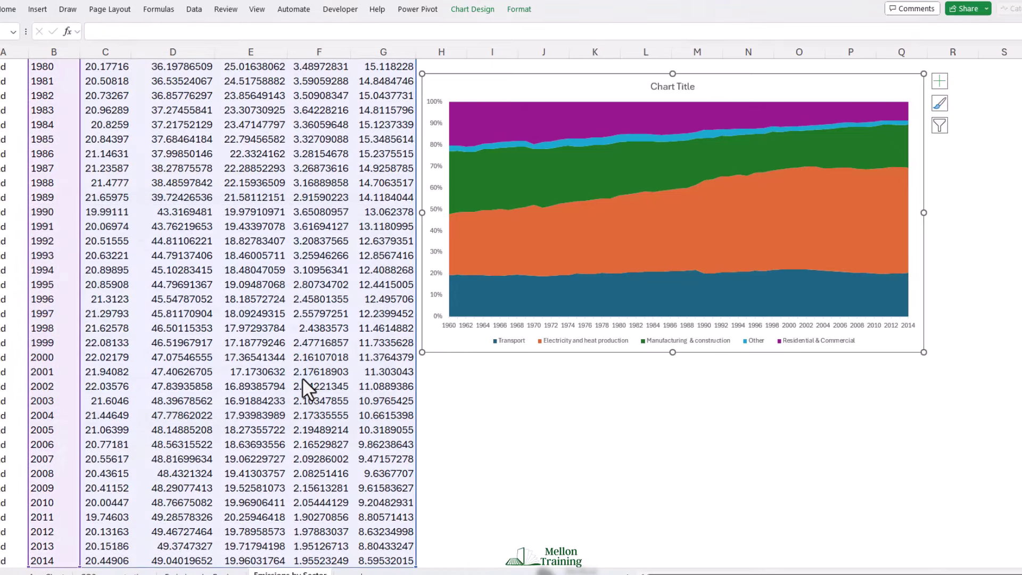
Replace the Chart Title placeholder with the text 'Emissions by Sector'
click(303, 377)
click(481, 324)
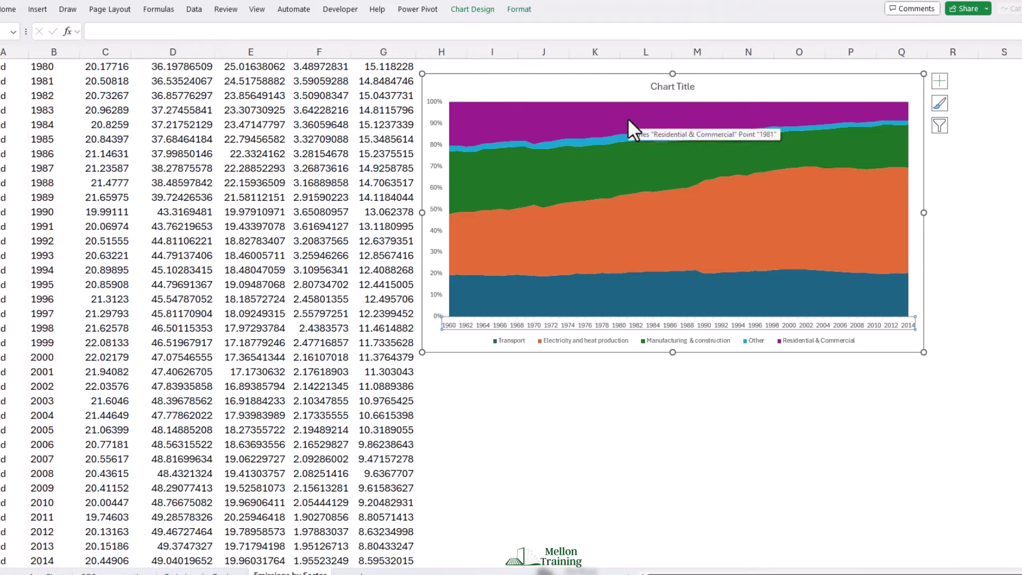
click(669, 87)
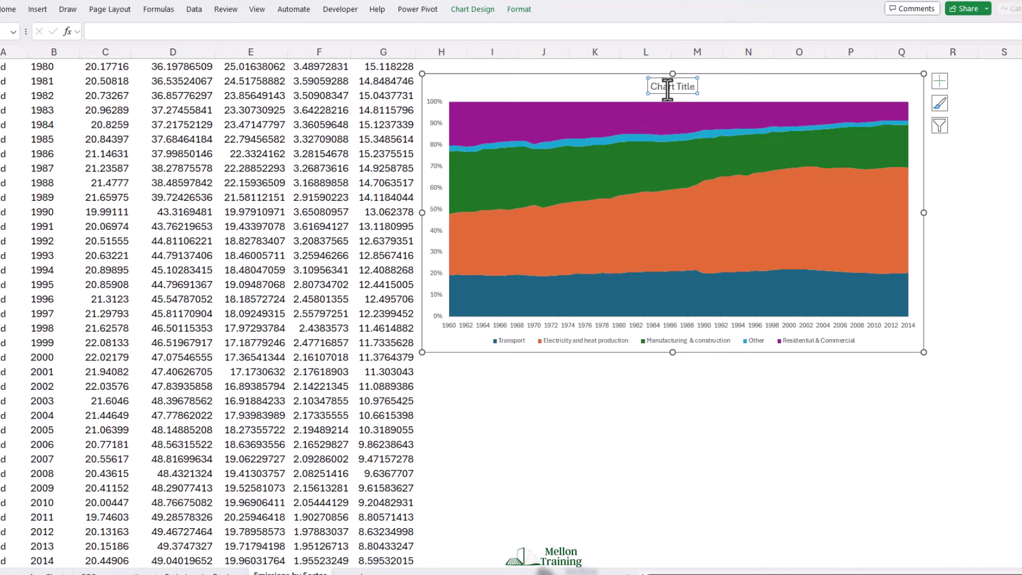
triple_click(675, 87)
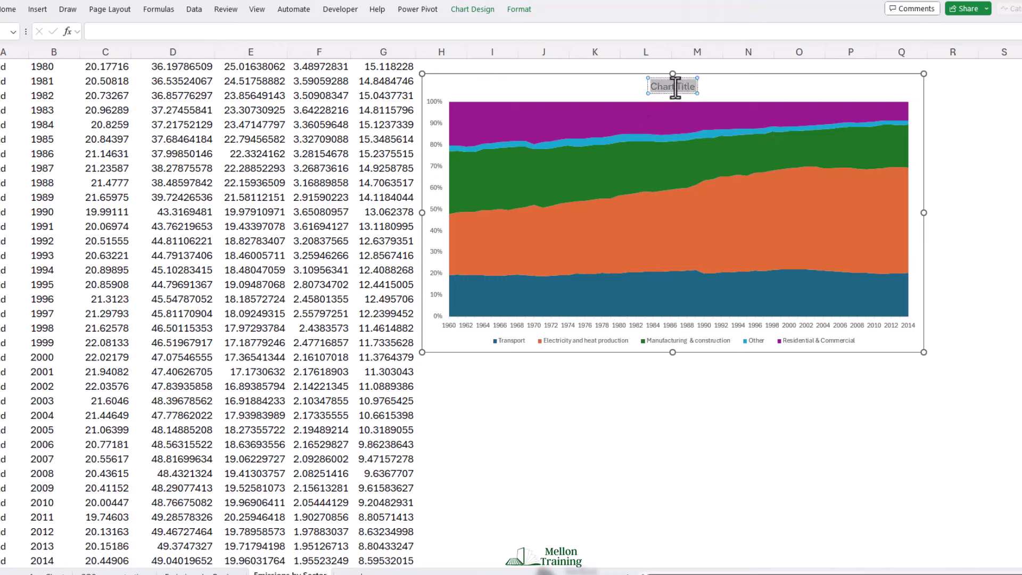
text(Emissions)
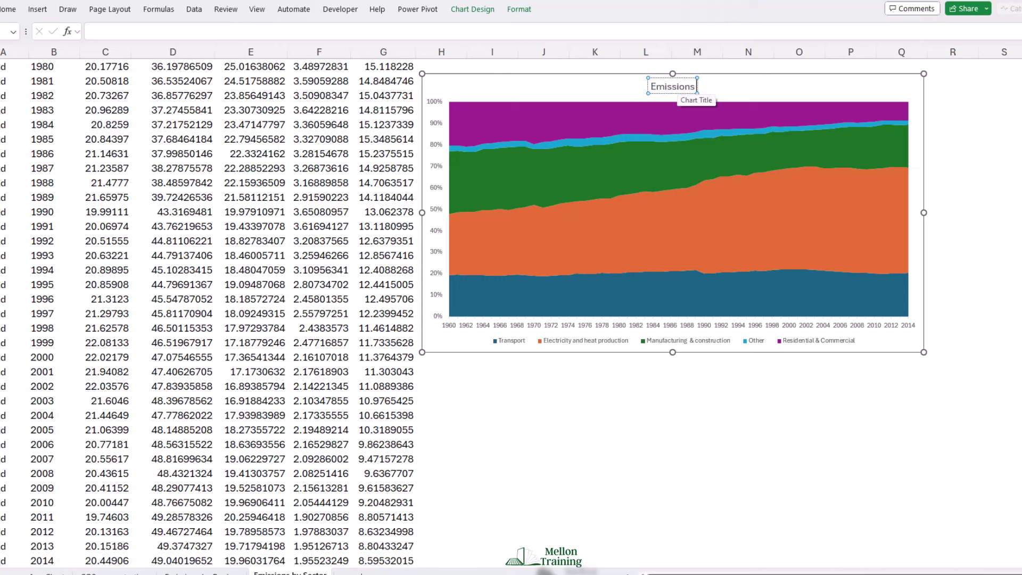
text( by Sector)
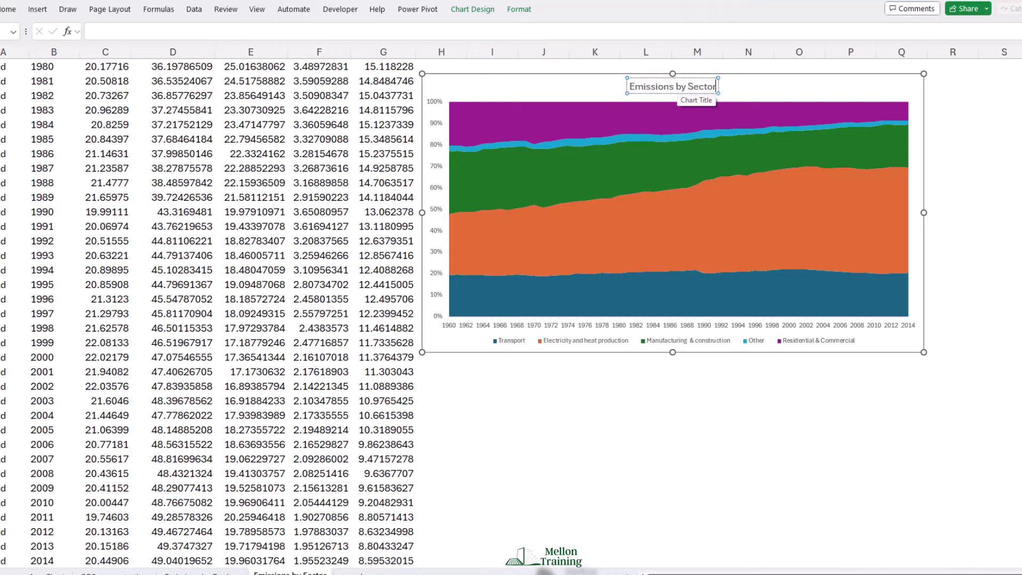
click(734, 86)
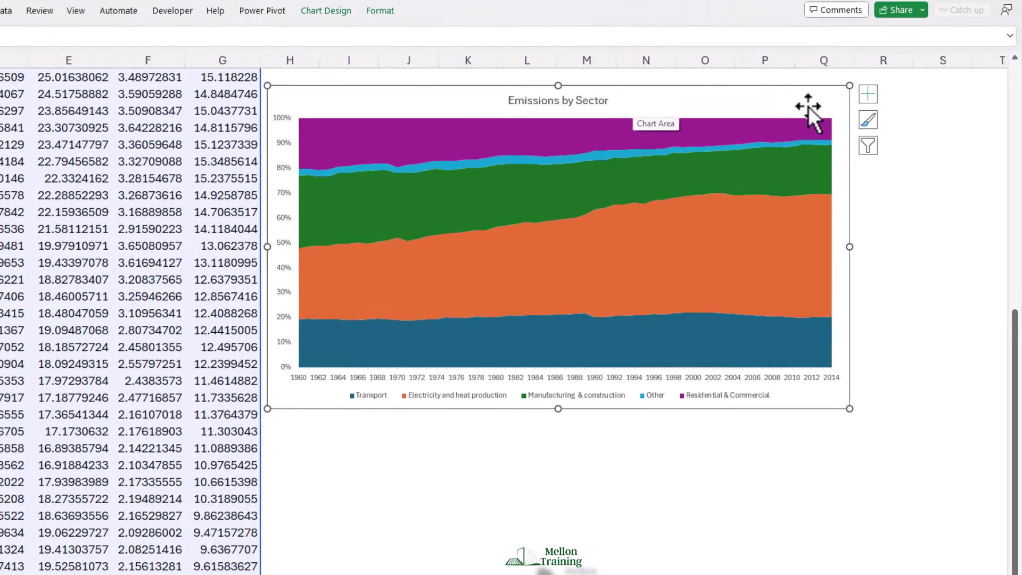
Hide the chart legend, show data labels on all series, and open the top series' label options
click(868, 95)
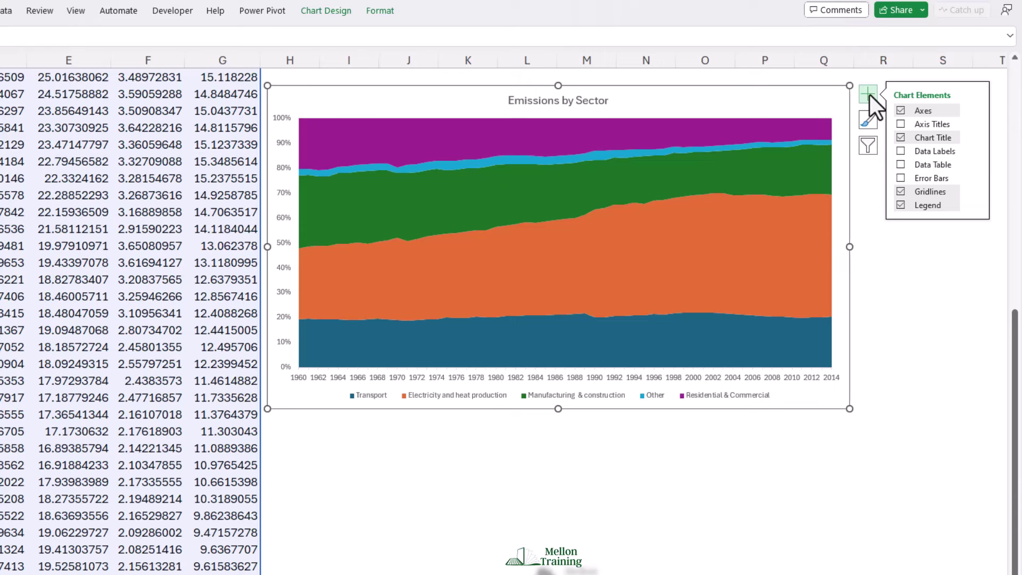
click(901, 205)
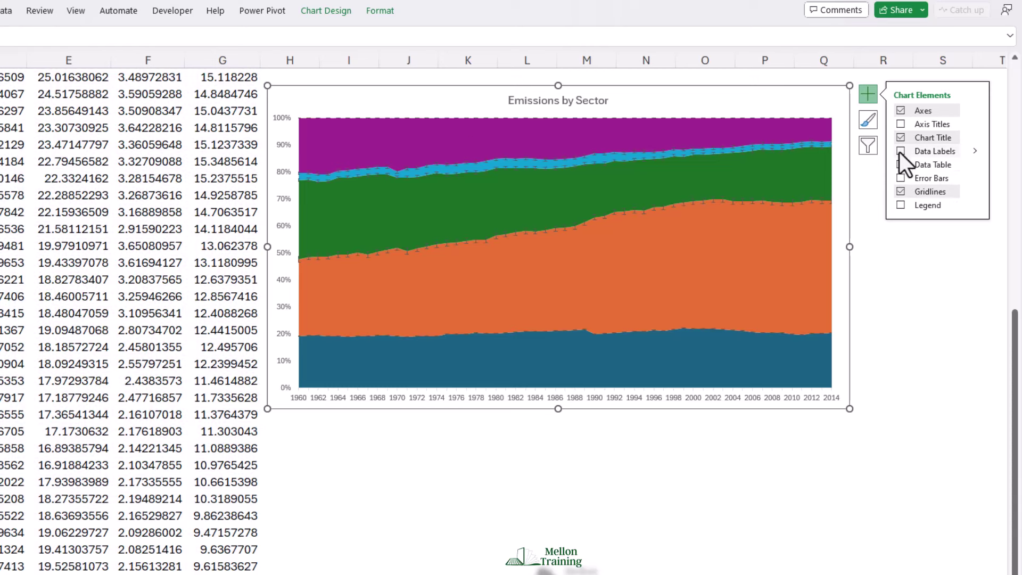
click(901, 151)
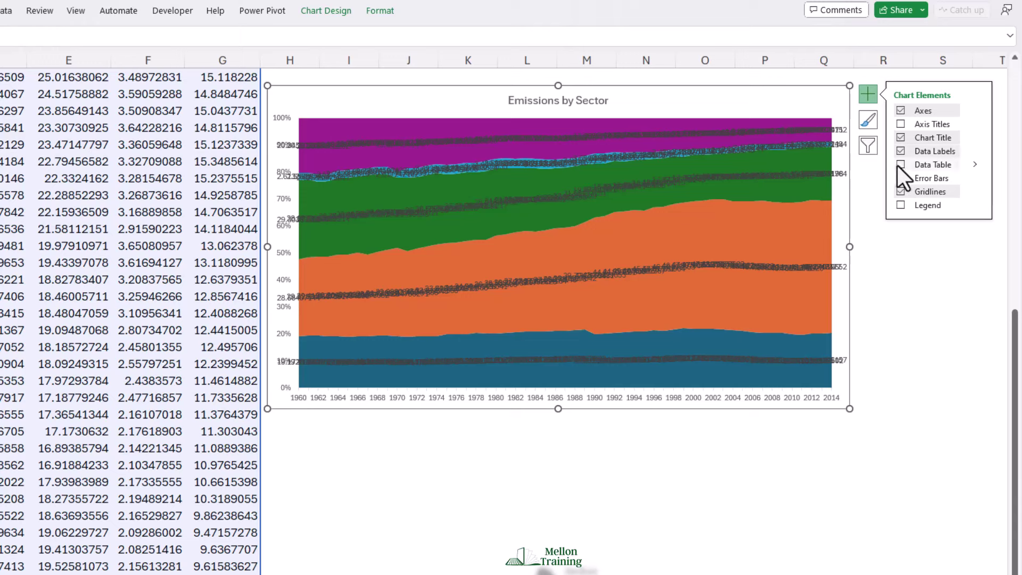
click(534, 138)
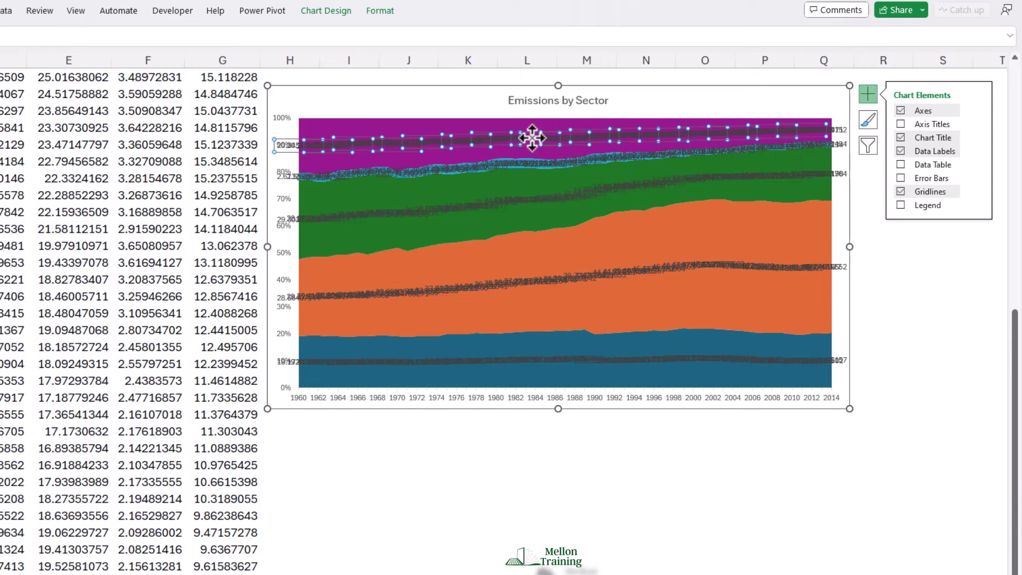
right_click(532, 138)
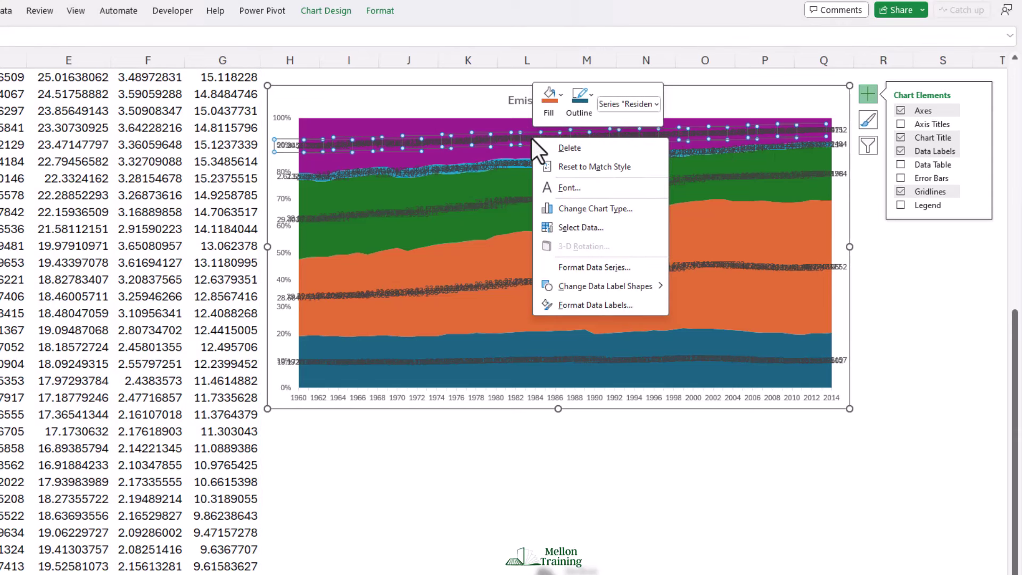
In Format Data Labels, switch the purple band and Other labels from values to series names
click(594, 302)
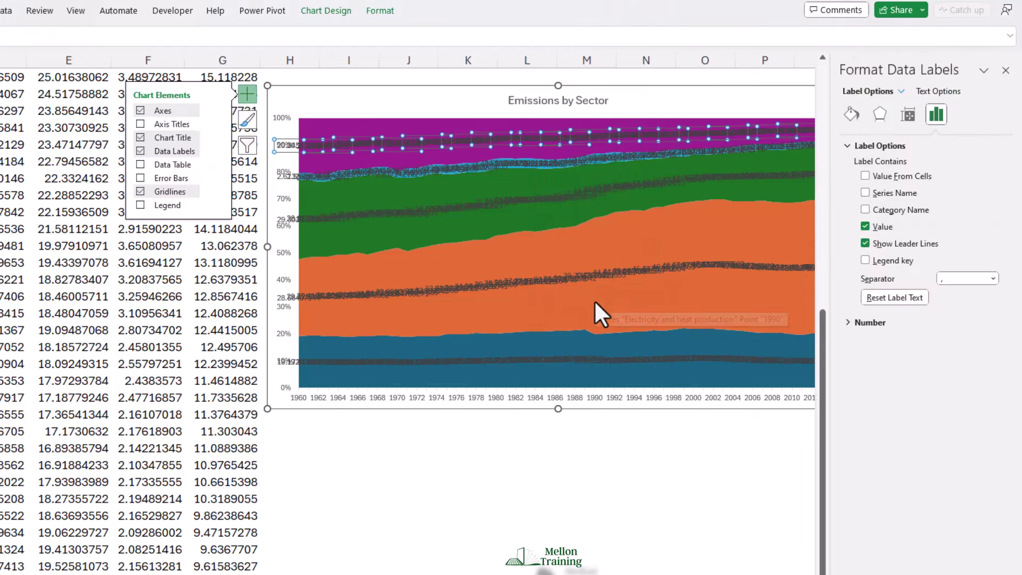
scroll(533, 245, right, 2)
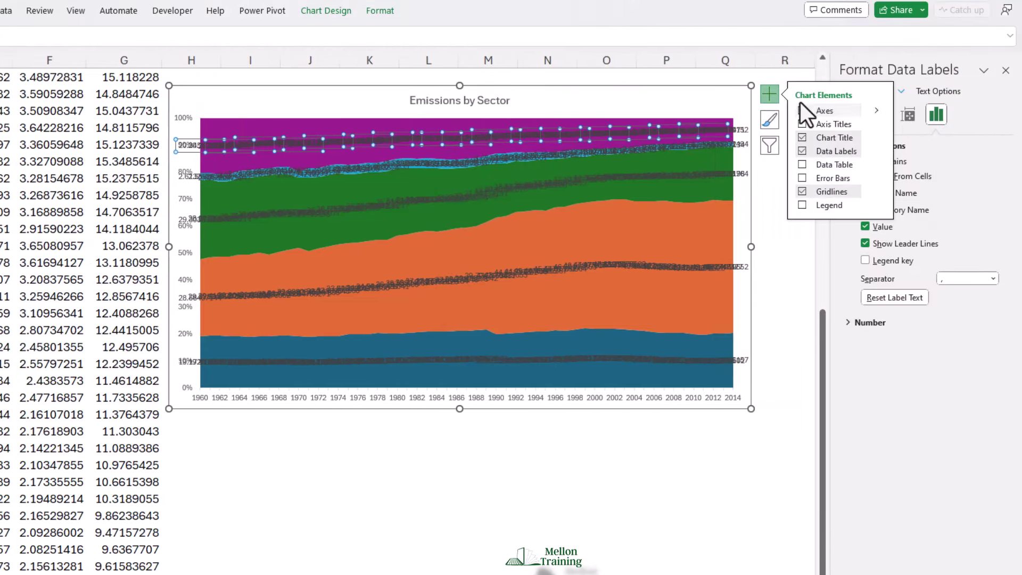
click(767, 94)
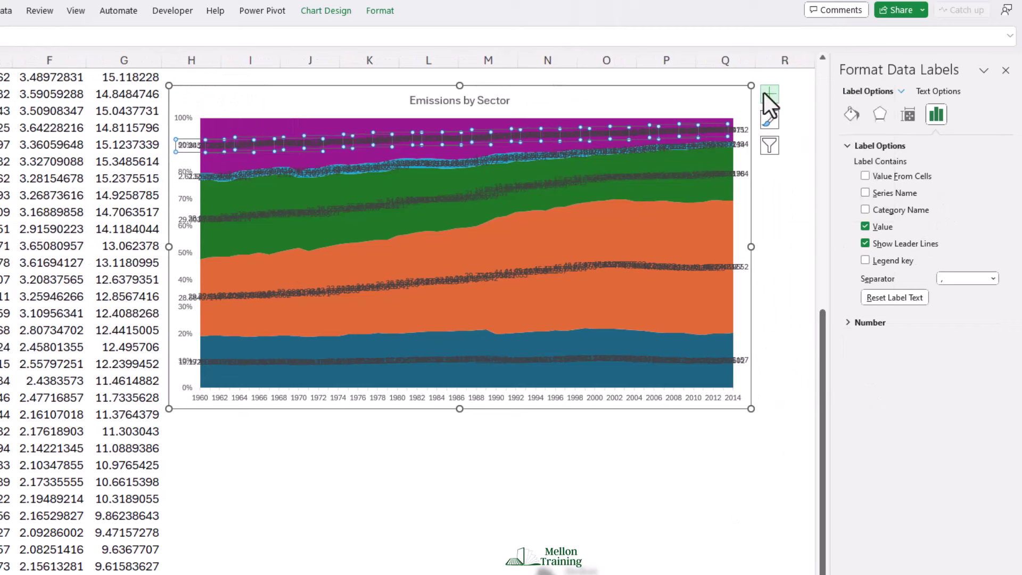
click(865, 227)
click(866, 193)
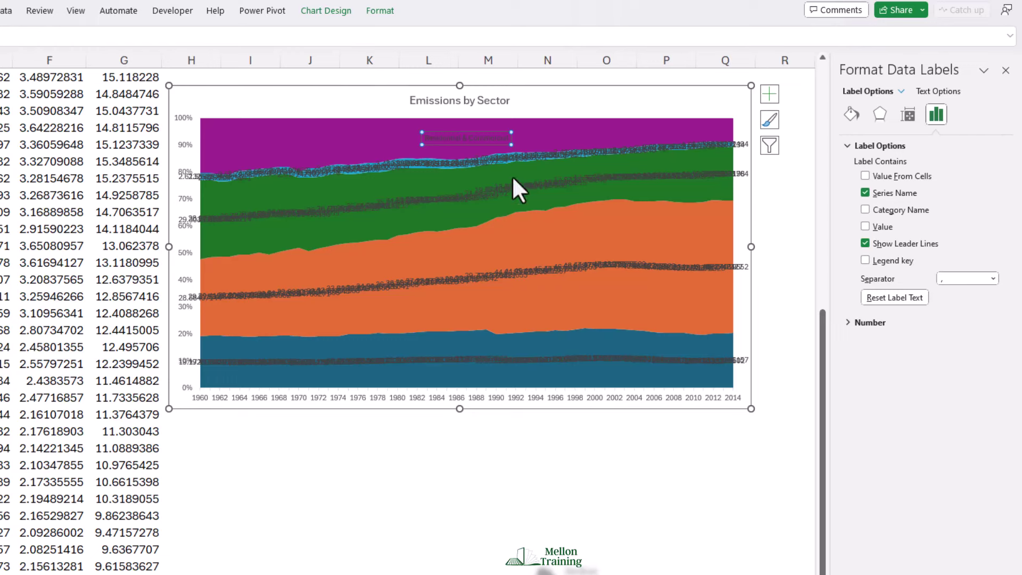
click(401, 164)
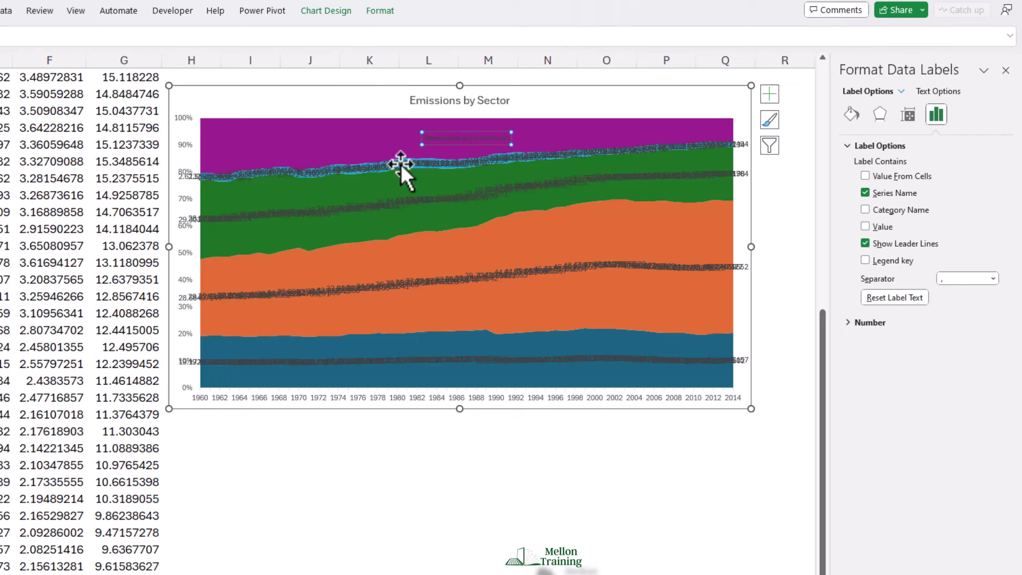
click(865, 226)
click(865, 193)
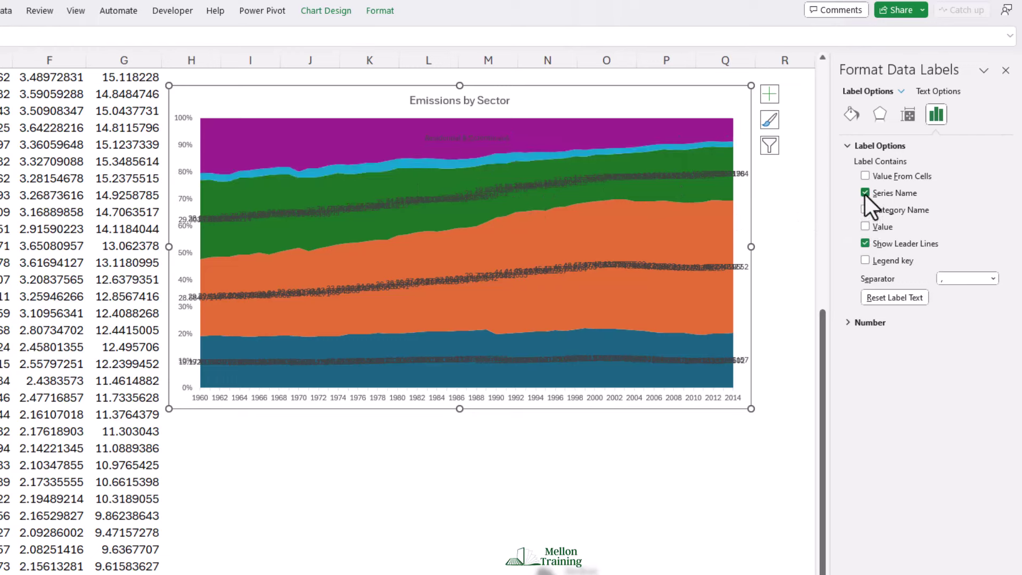
Switch the green, Electricity and heat production, and Transport labels from values to series names
click(462, 196)
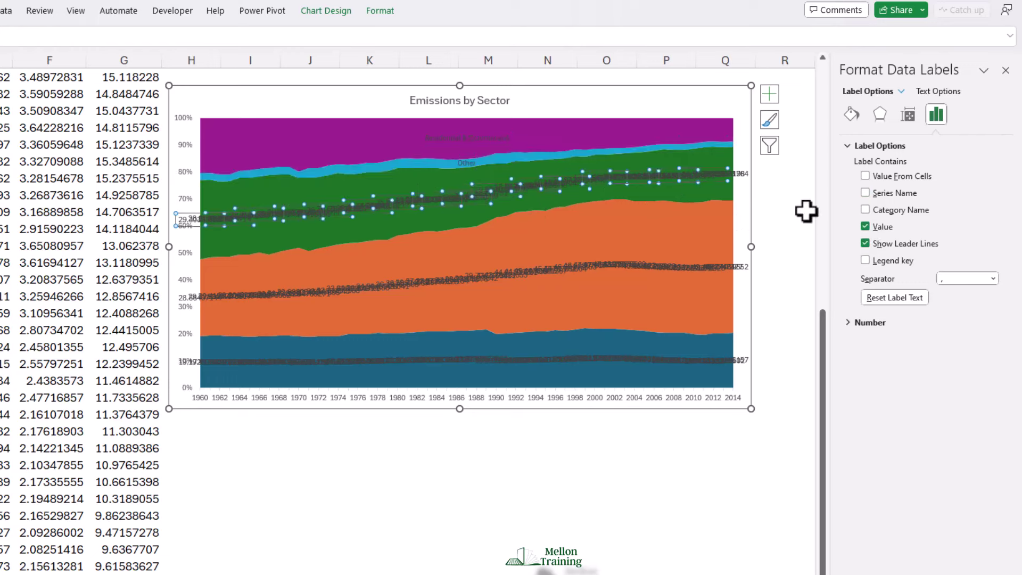
click(865, 226)
click(866, 193)
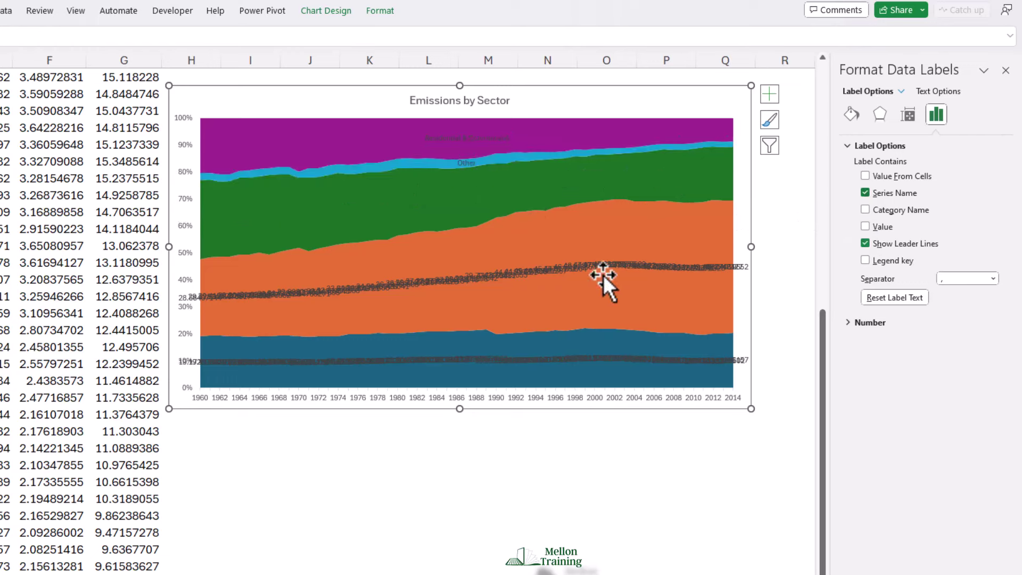
click(474, 270)
click(865, 226)
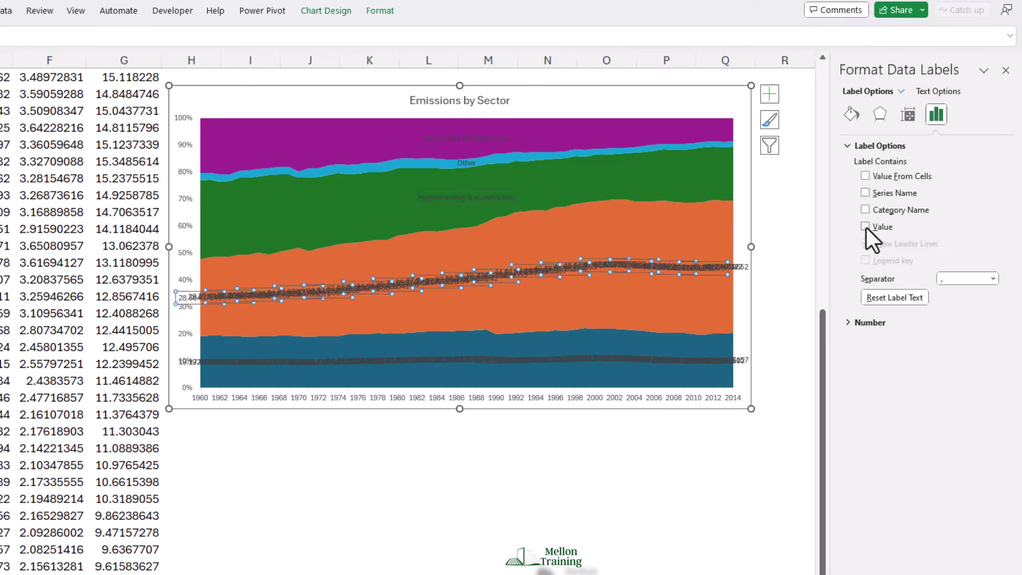
click(866, 193)
click(455, 361)
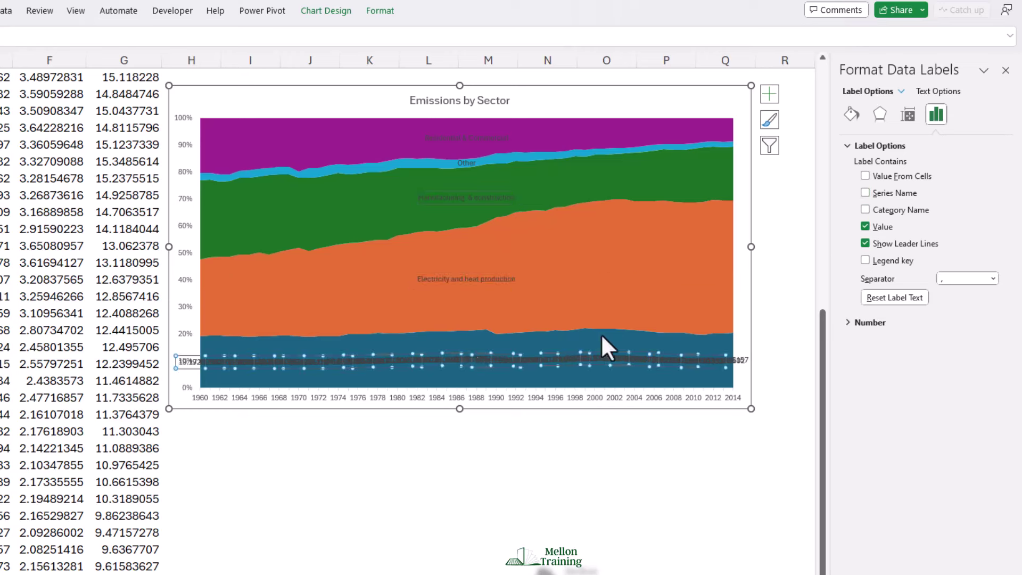
click(866, 227)
click(865, 193)
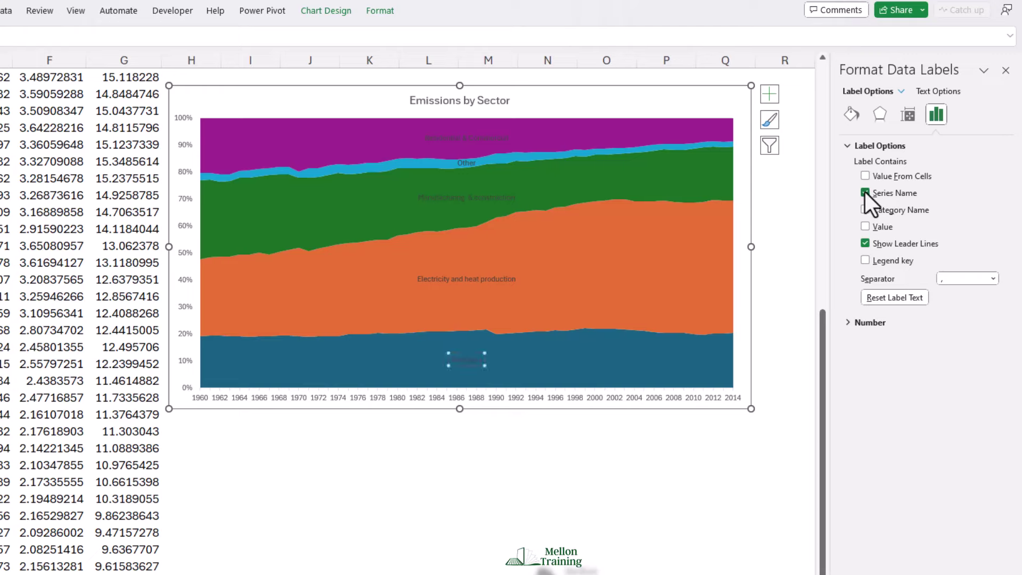
click(770, 94)
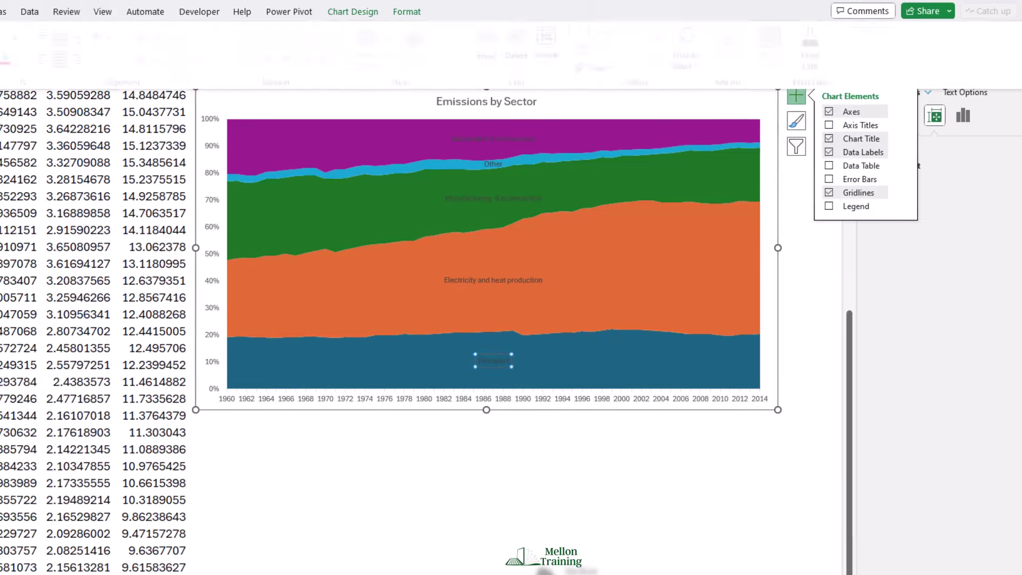
Set the Transport label to font size 10 with white text
click(119, 62)
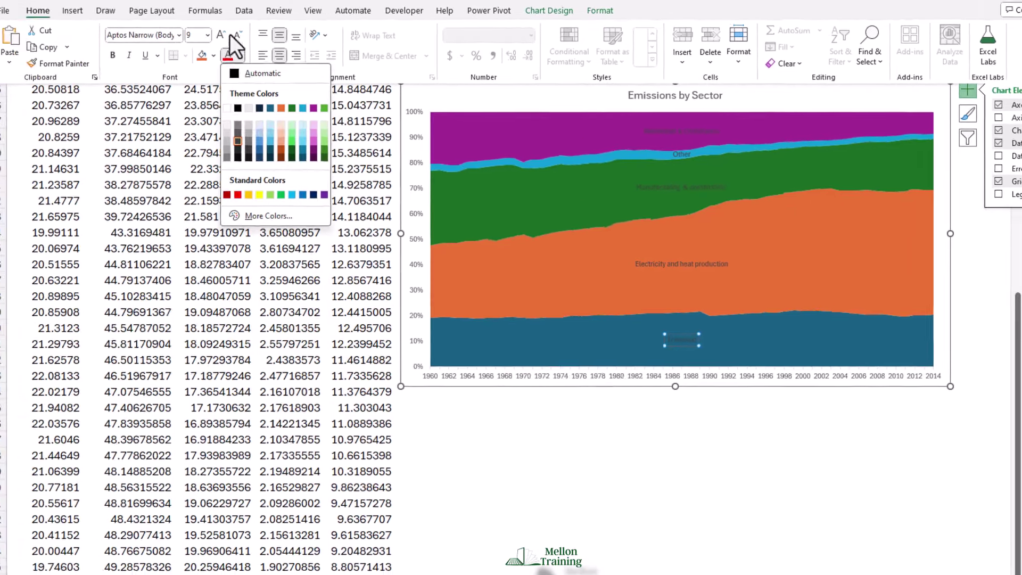
click(117, 41)
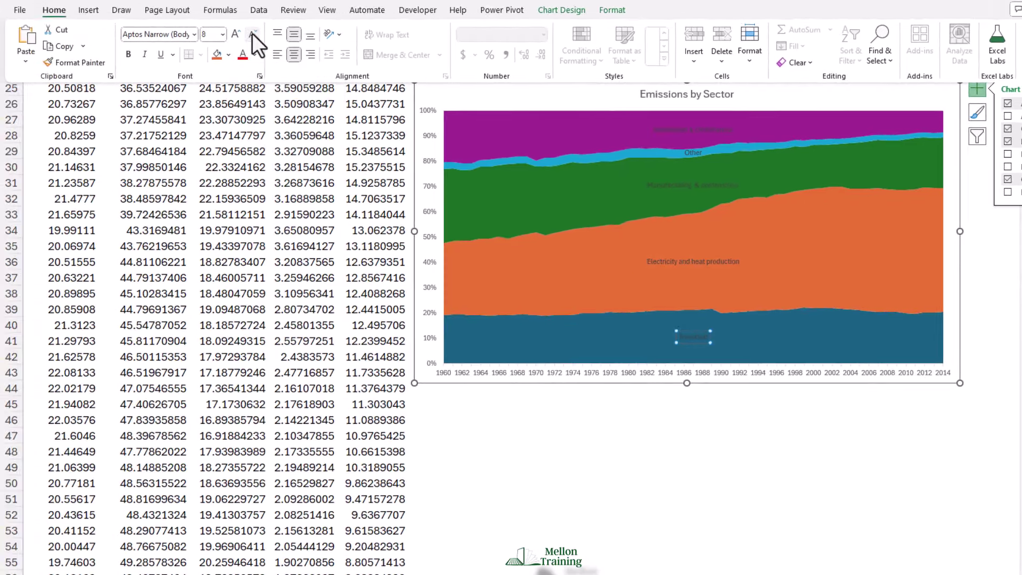
click(236, 34)
click(698, 336)
click(57, 10)
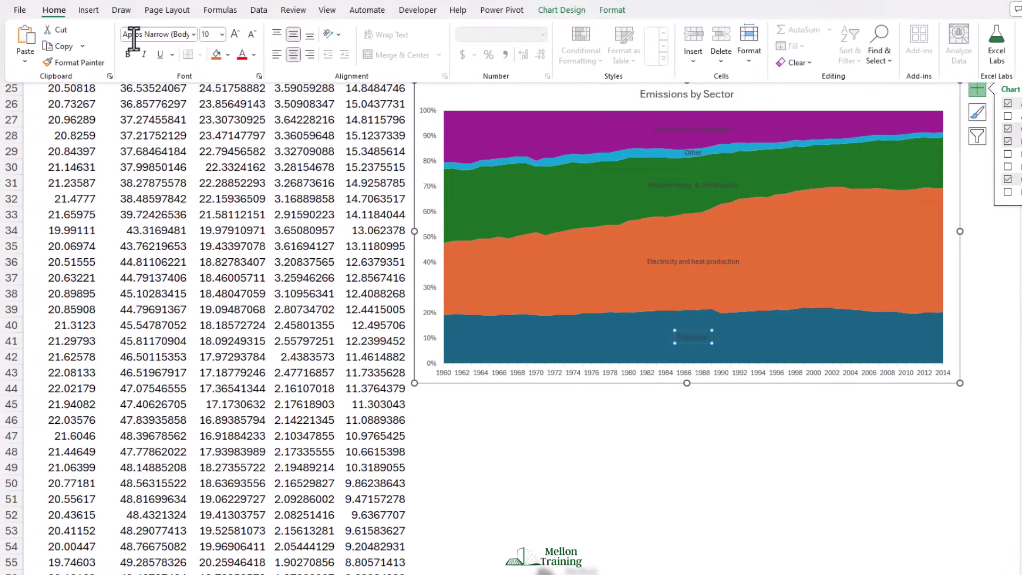
click(255, 54)
click(242, 107)
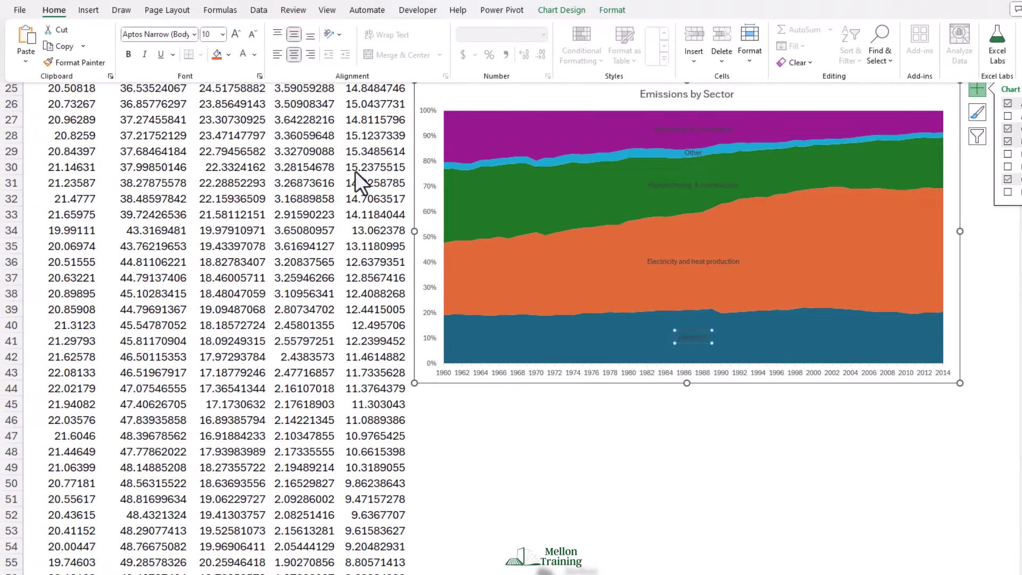
click(690, 336)
Copy the Transport label's white formatting with Format Painter to the other four sector labels
click(54, 10)
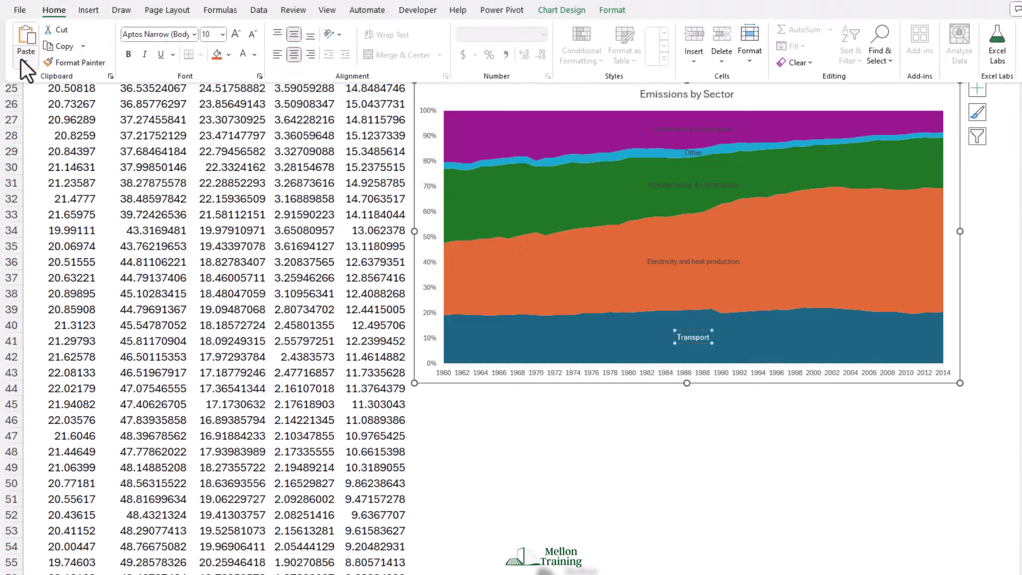
click(71, 62)
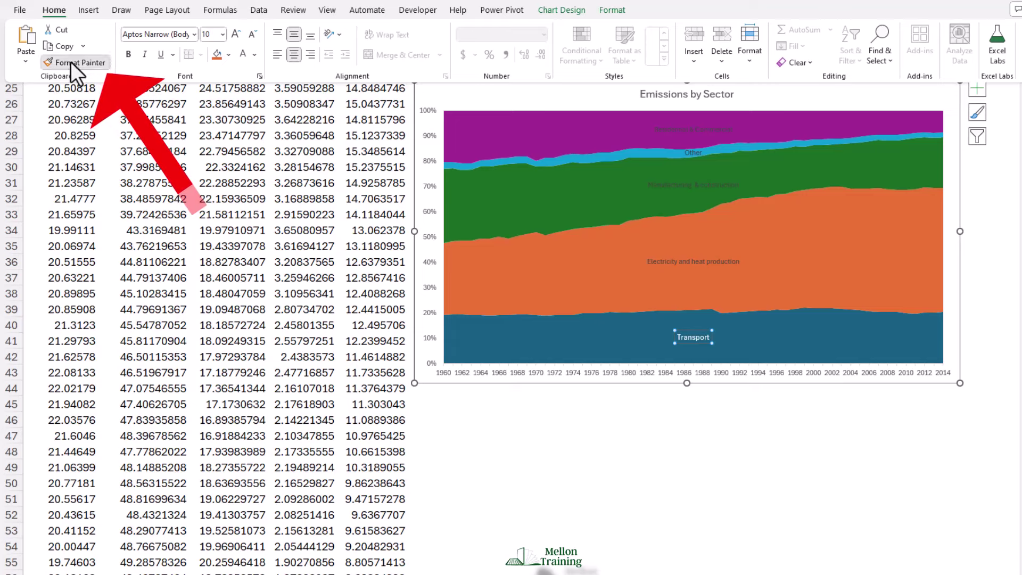
click(677, 260)
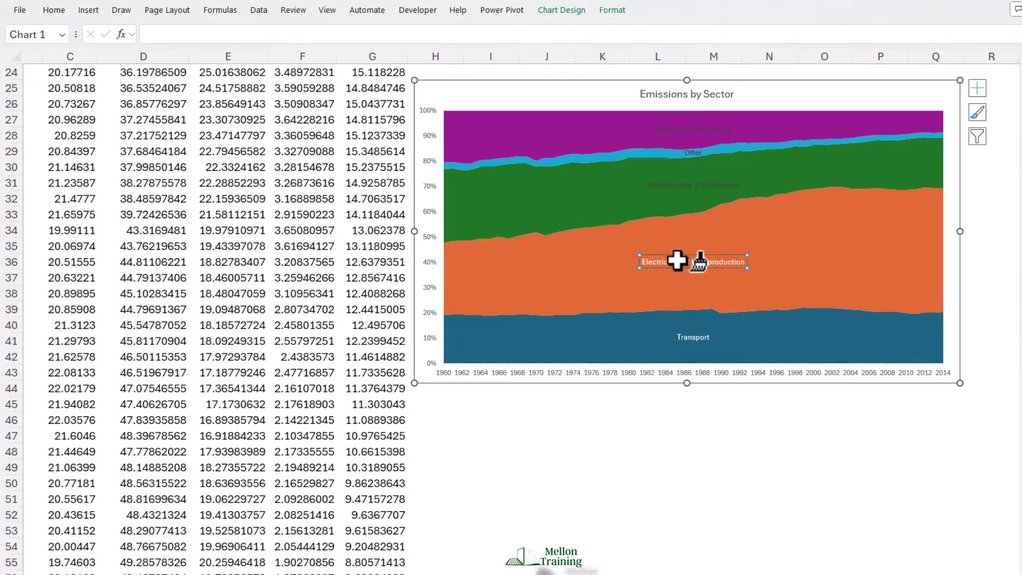
click(685, 182)
click(694, 152)
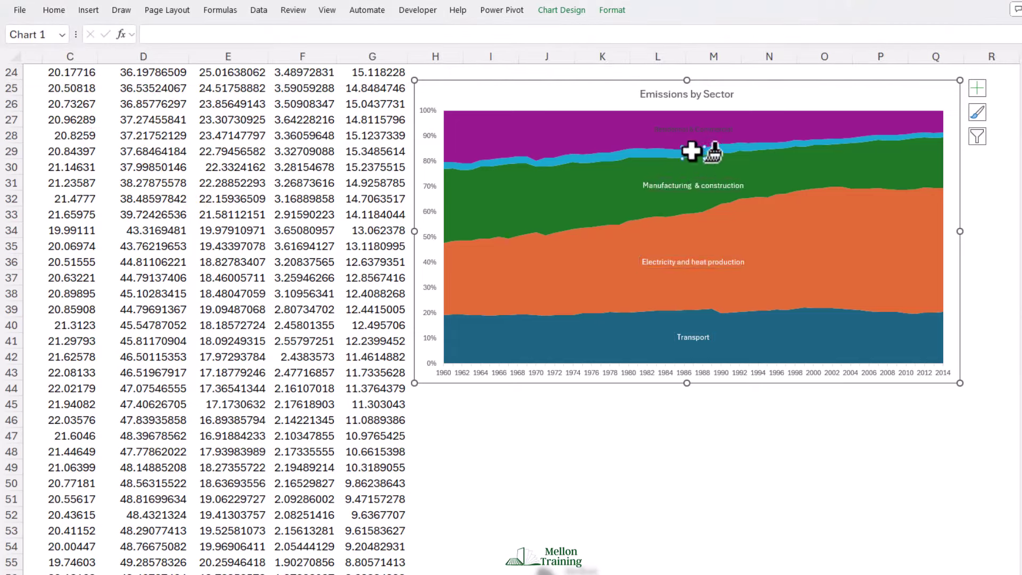
click(690, 129)
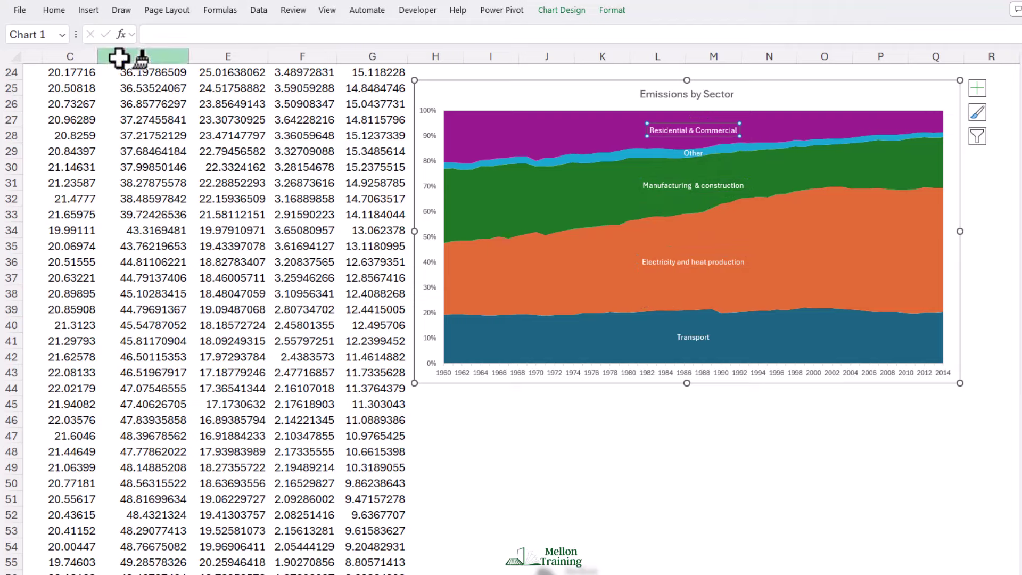
click(53, 10)
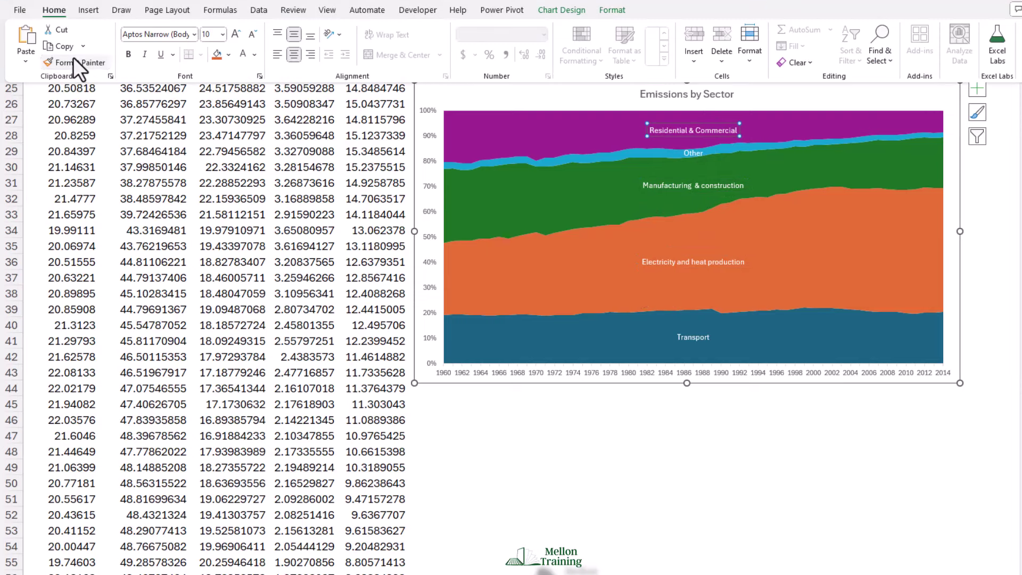
Turn off format painting and copy the whole Emissions by Sector chart
click(78, 62)
scroll(511, 85, up, 4)
click(481, 269)
key(ctrl+c)
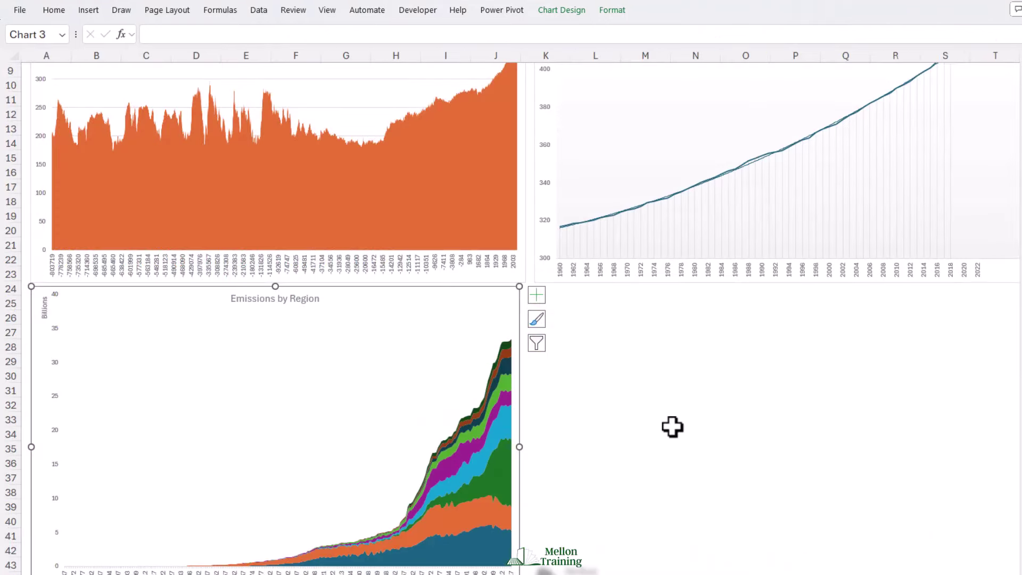
Paste the Emissions by Sector chart at cell K25 on the AreaChart dashboard sheet
click(141, 572)
click(561, 302)
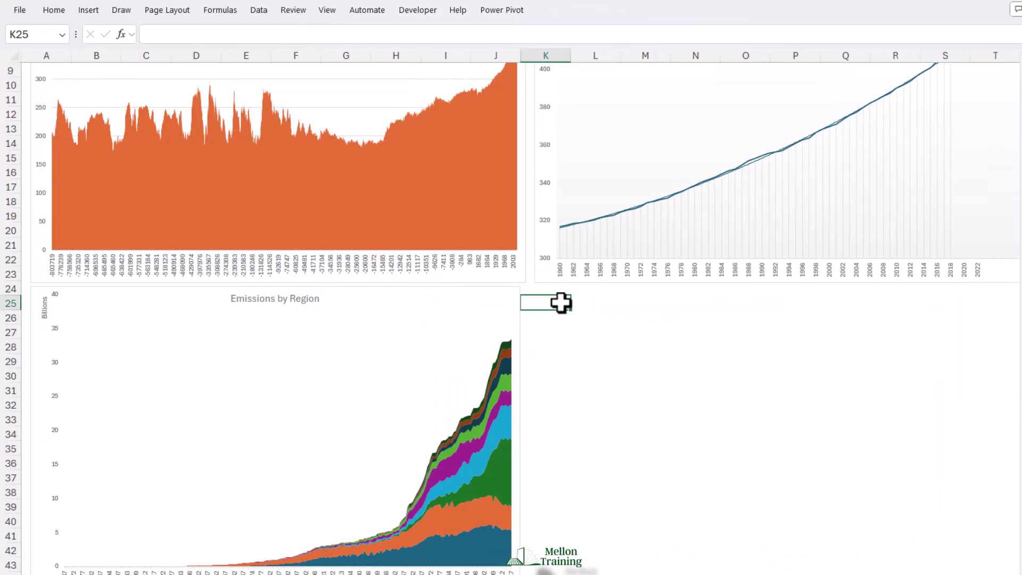
key(ctrl+v)
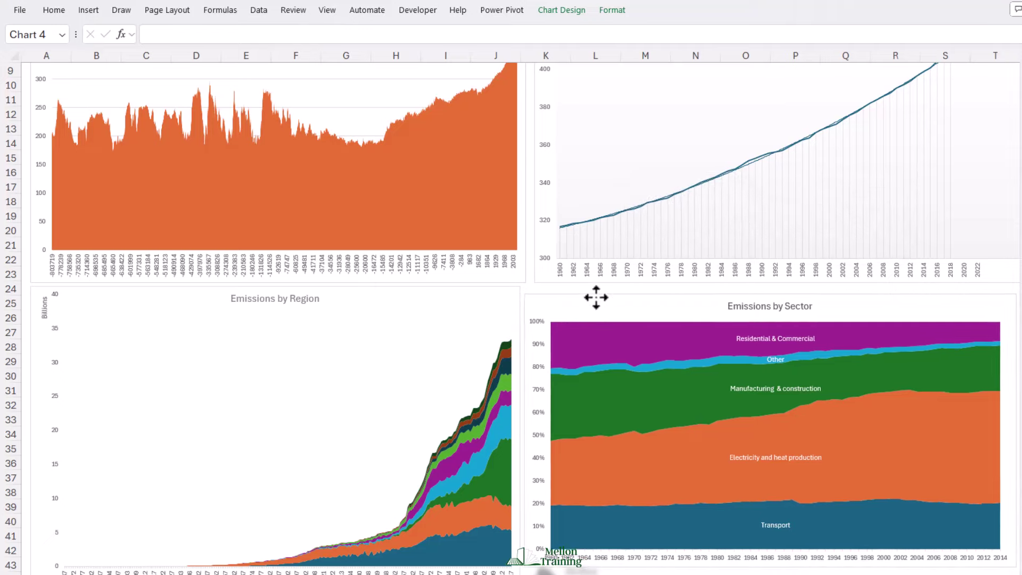
Widen the Emissions by Region plot area slightly to the right
double_click(596, 297)
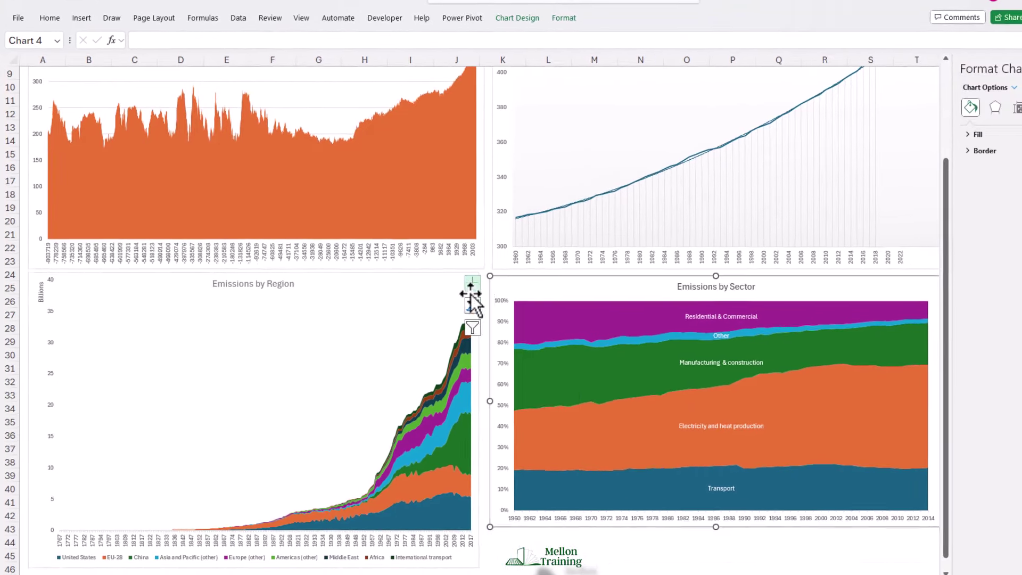
click(472, 298)
click(475, 417)
drag(474, 418, 479, 415)
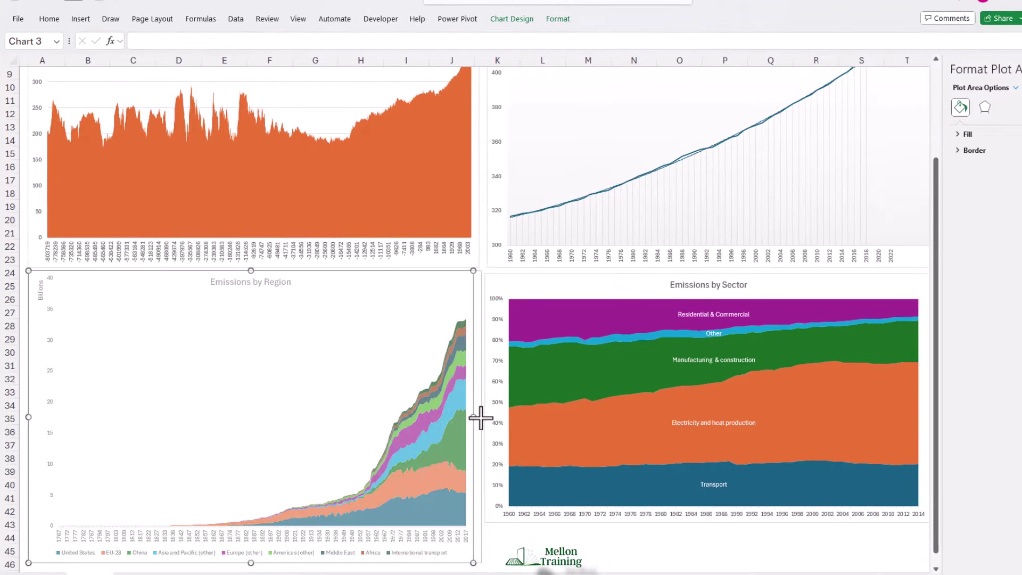
Align the Emissions by Sector chart and enlarge it to fill the lower-right quarter
click(549, 282)
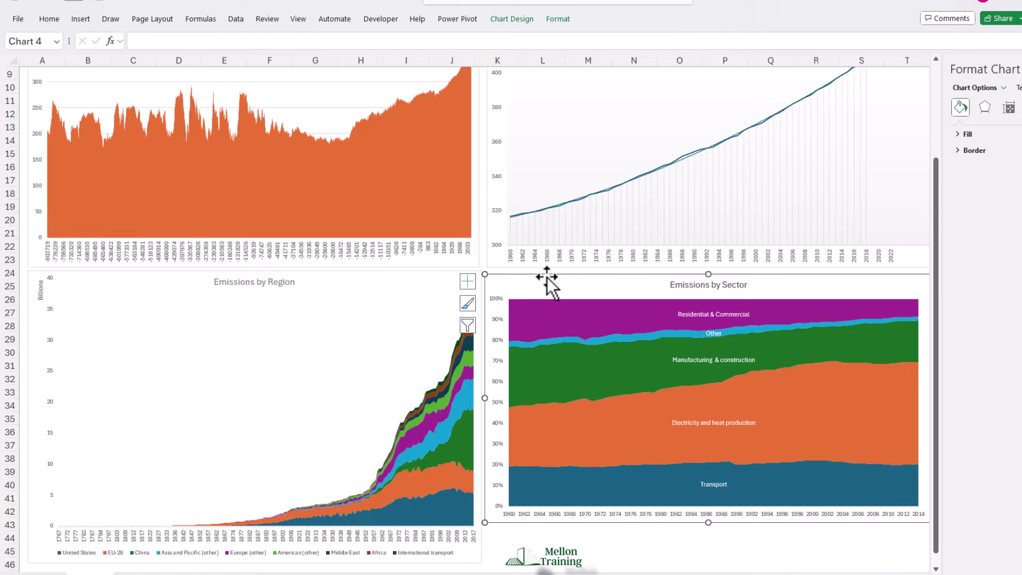
drag(548, 282, 547, 280)
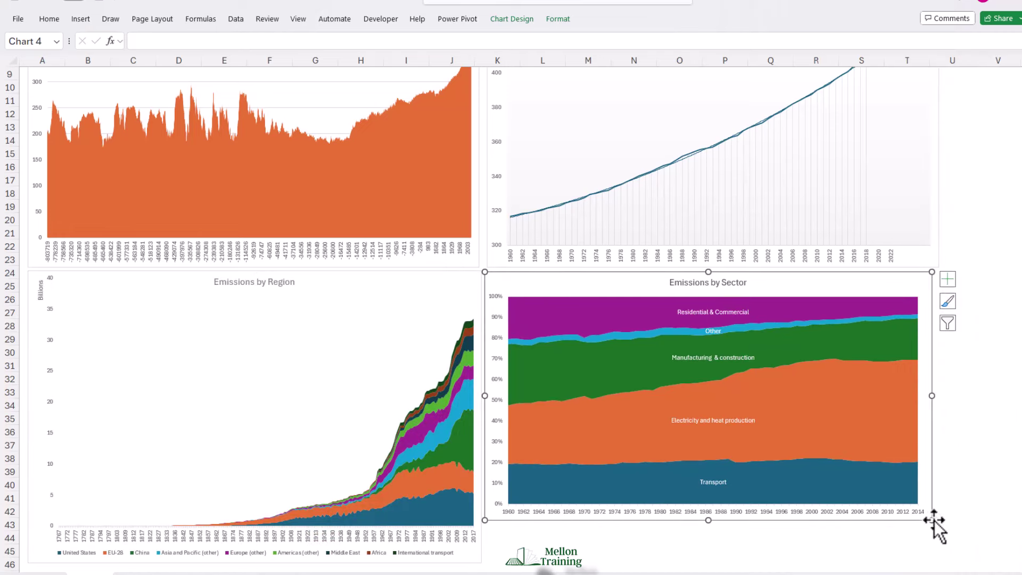
drag(931, 521, 941, 563)
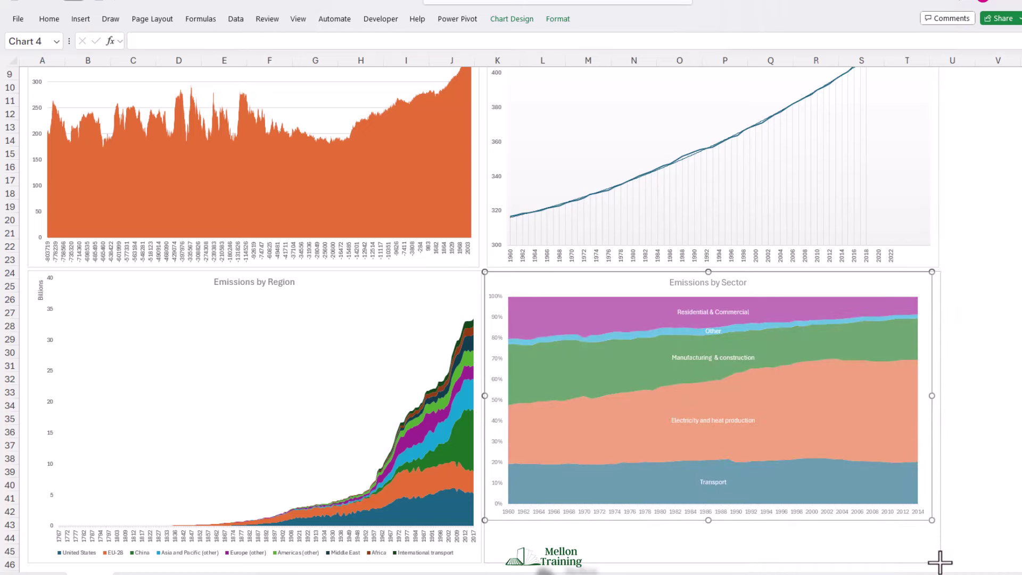
drag(940, 562, 941, 563)
click(974, 403)
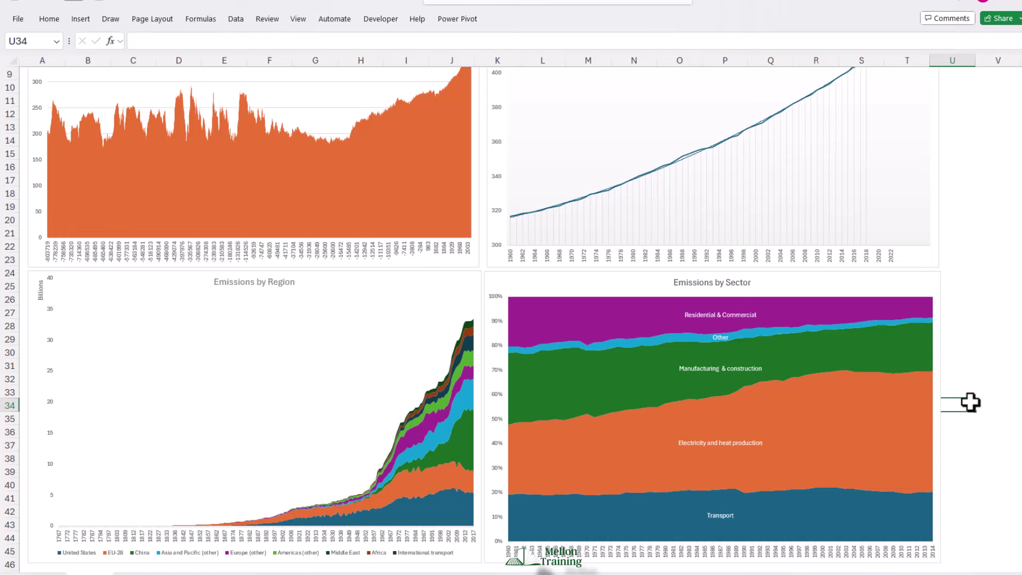
Fill the United States series dark blue and the EU-28 series a blue shade
click(119, 276)
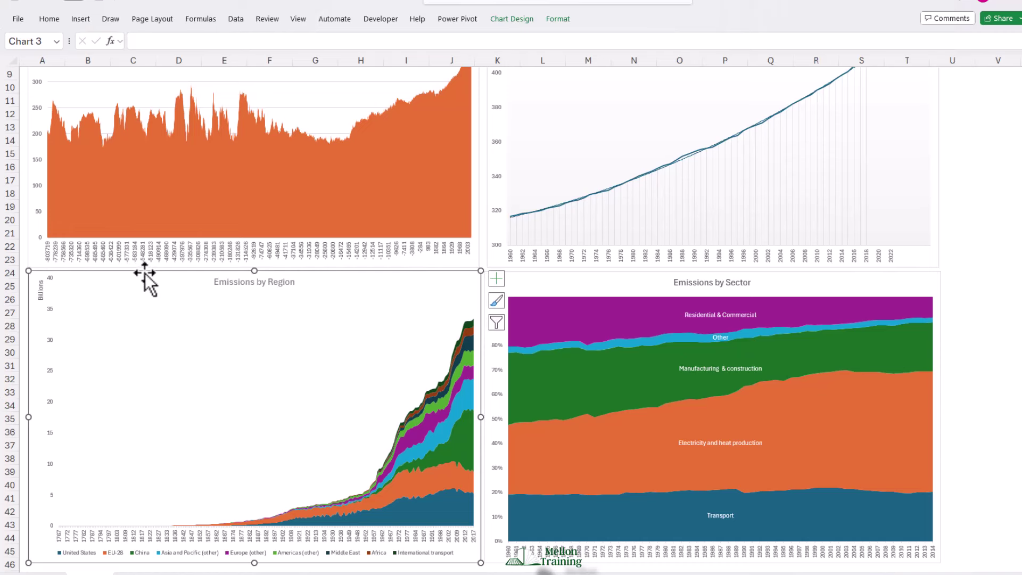
click(441, 513)
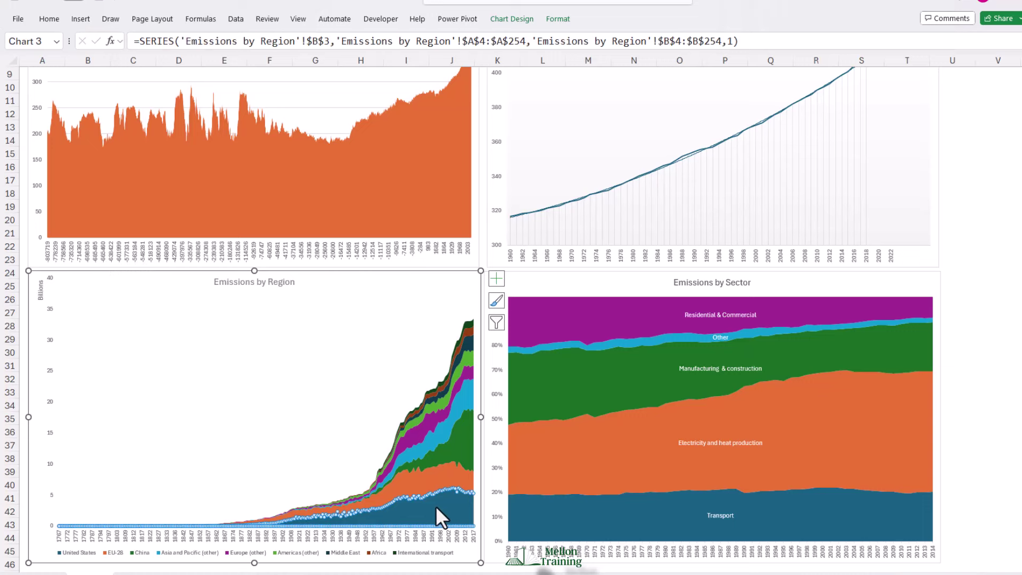
click(559, 20)
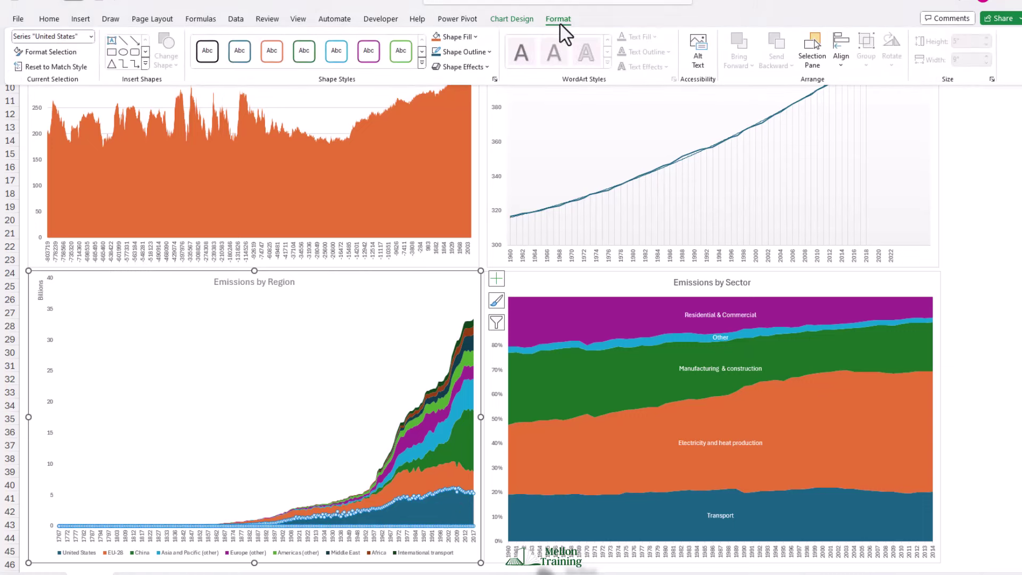
click(476, 36)
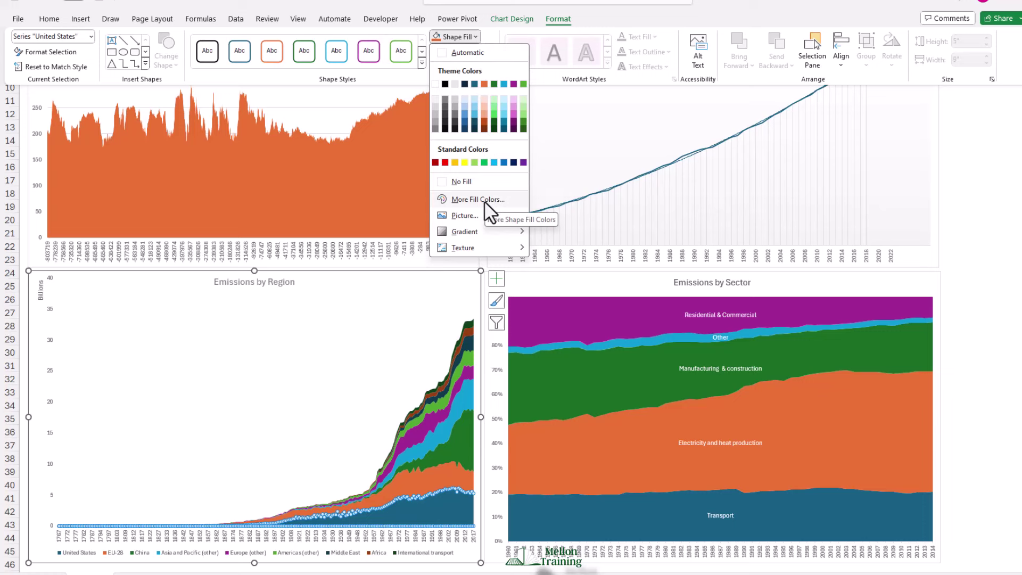
click(464, 129)
click(415, 478)
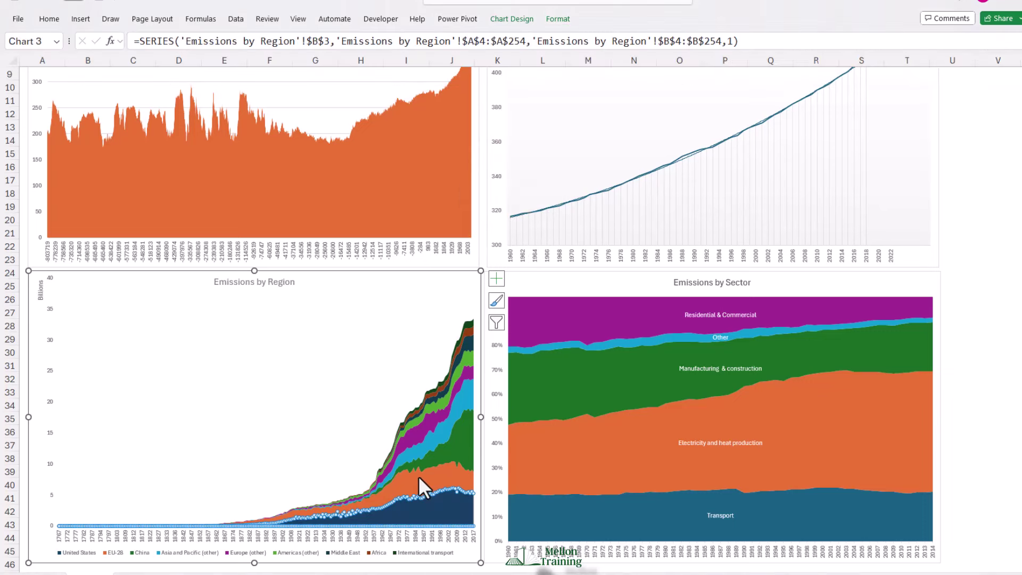
click(419, 477)
click(558, 18)
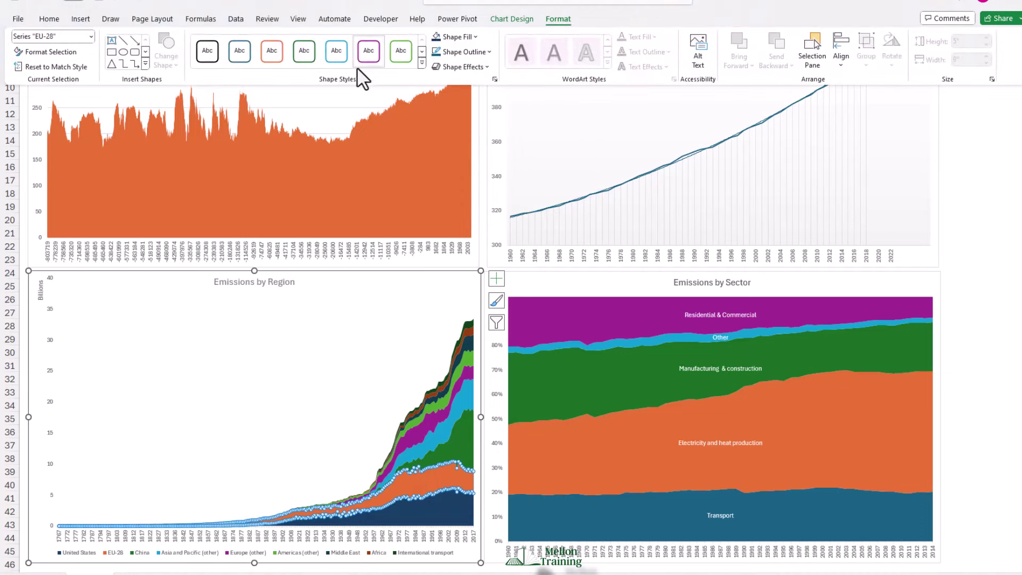
click(475, 37)
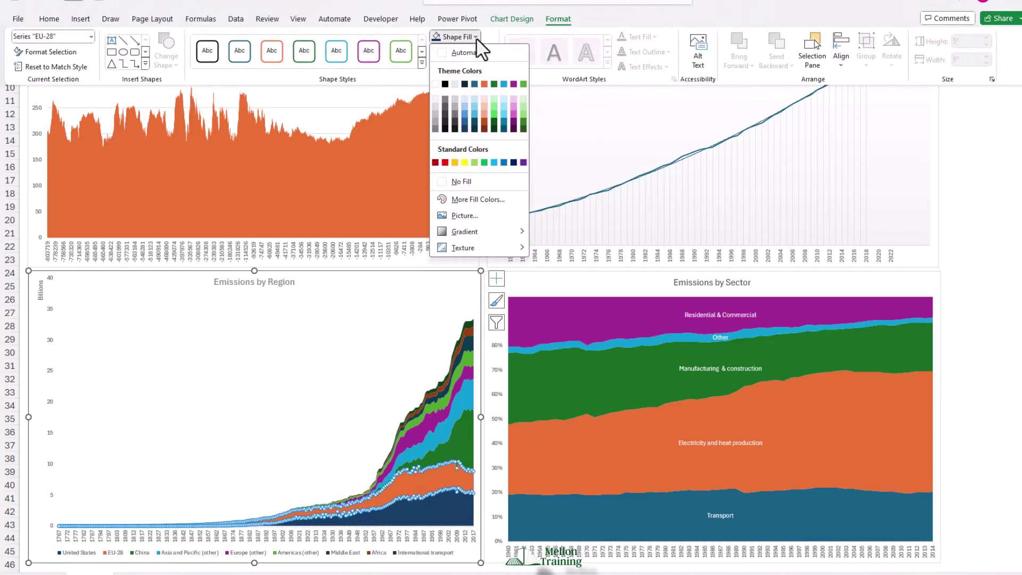
click(466, 122)
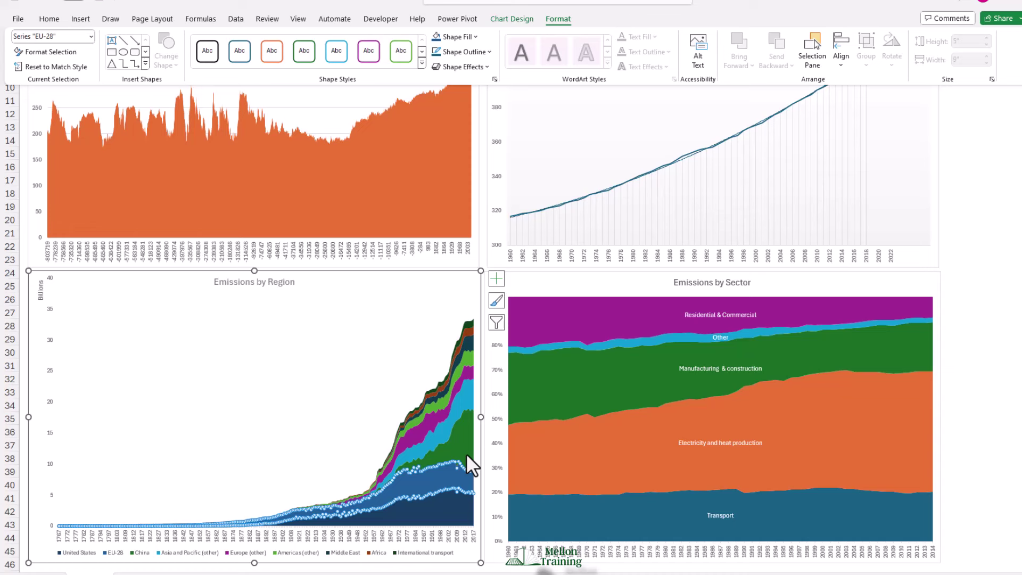
Fill China and Asia and Pacific light blue, and Europe (other) very light blue
click(558, 19)
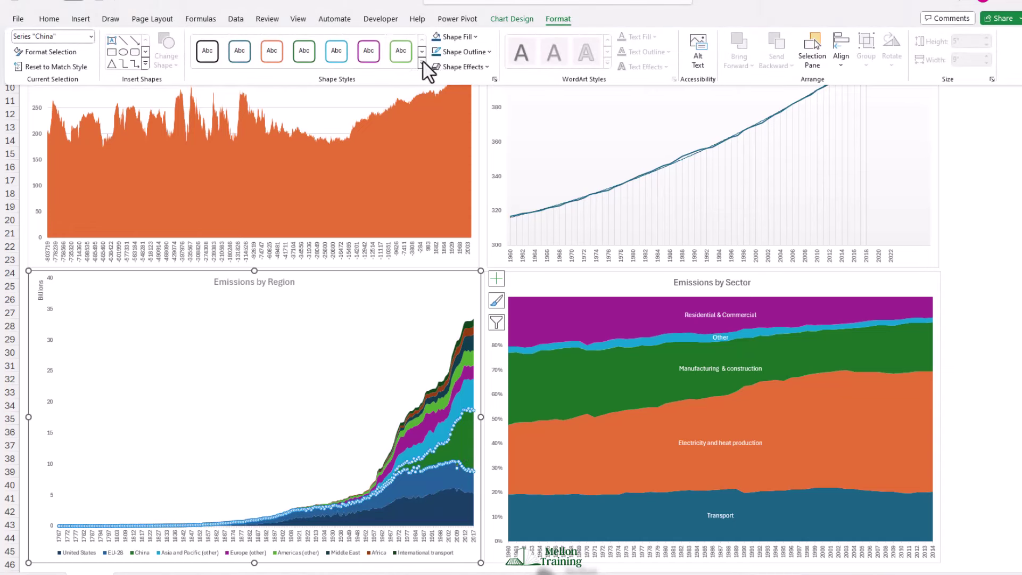
click(474, 36)
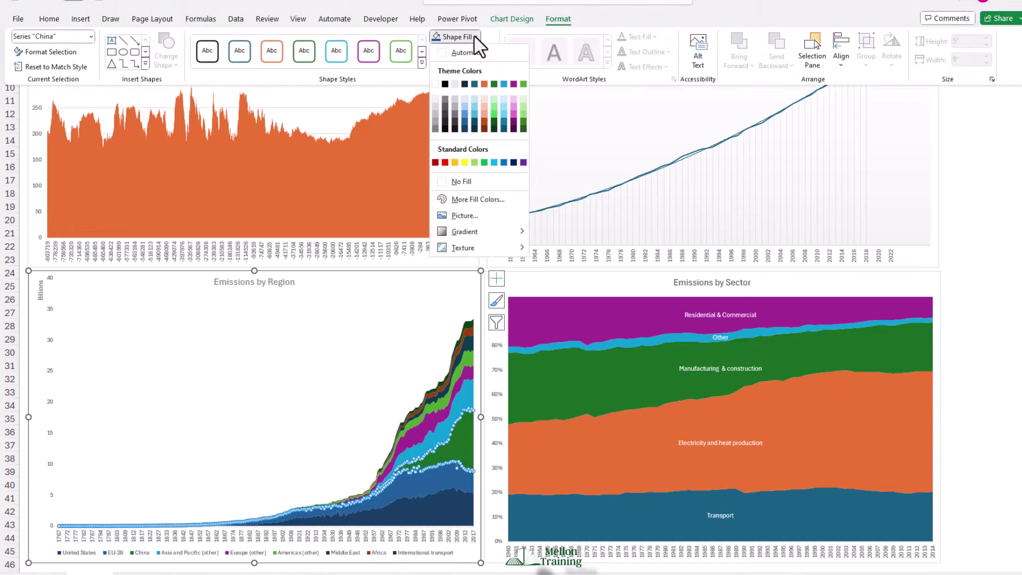
click(464, 114)
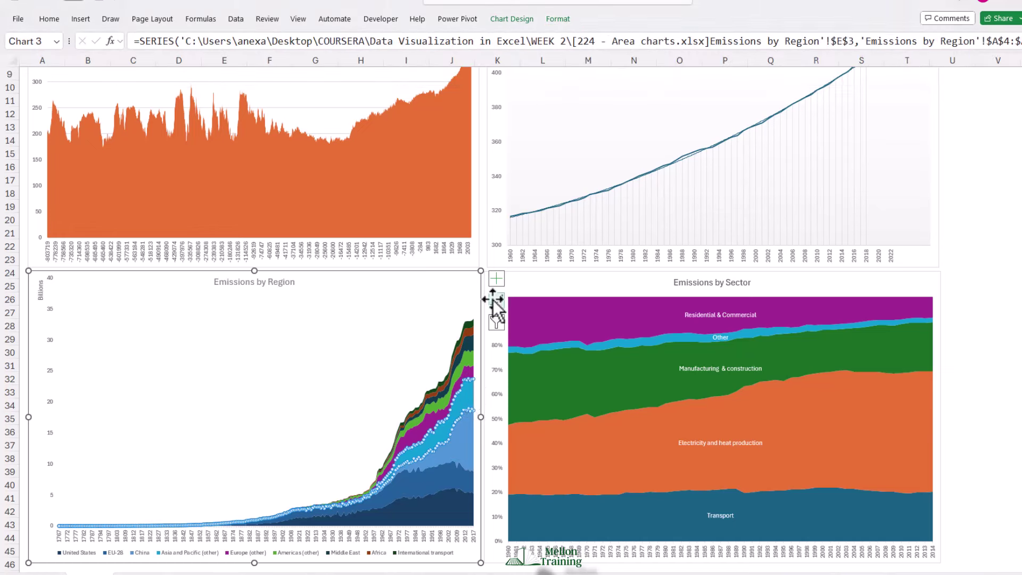
click(558, 18)
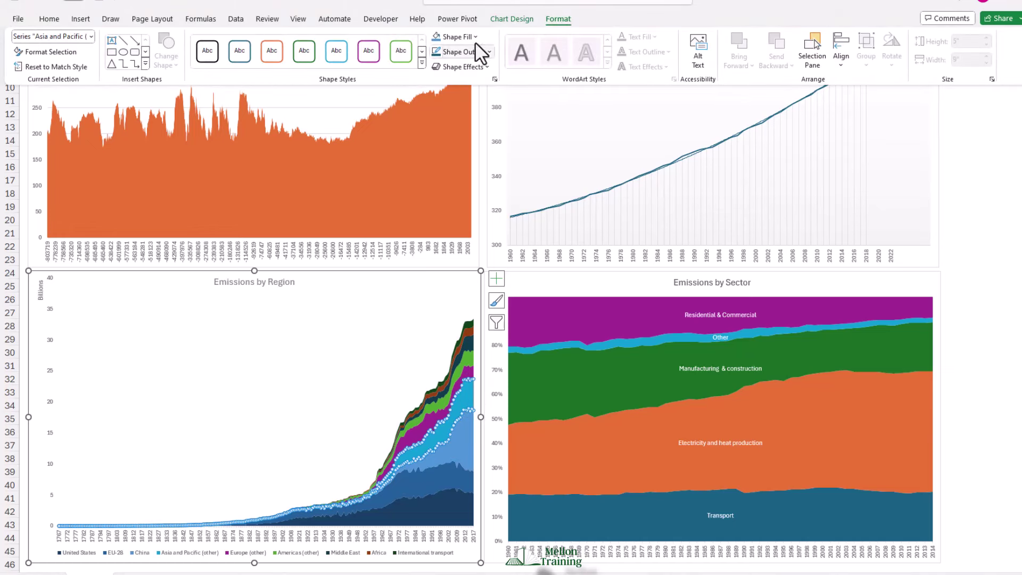
click(474, 37)
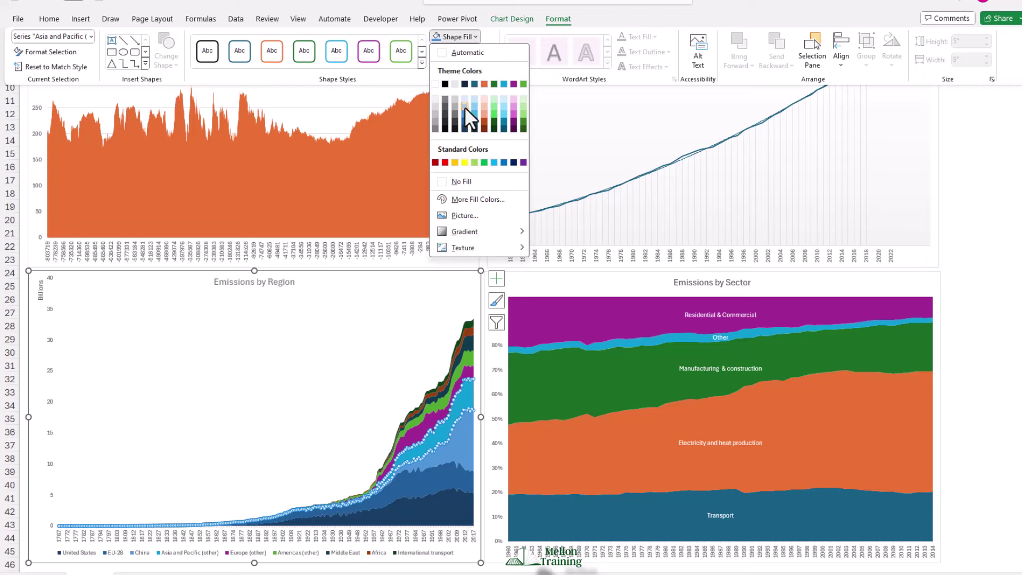
click(464, 106)
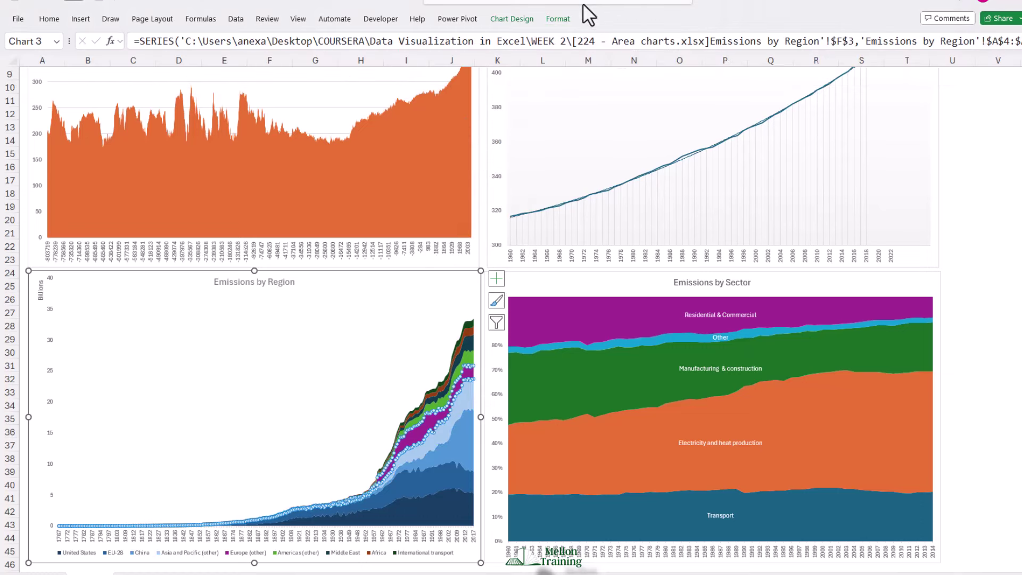
click(568, 19)
click(476, 37)
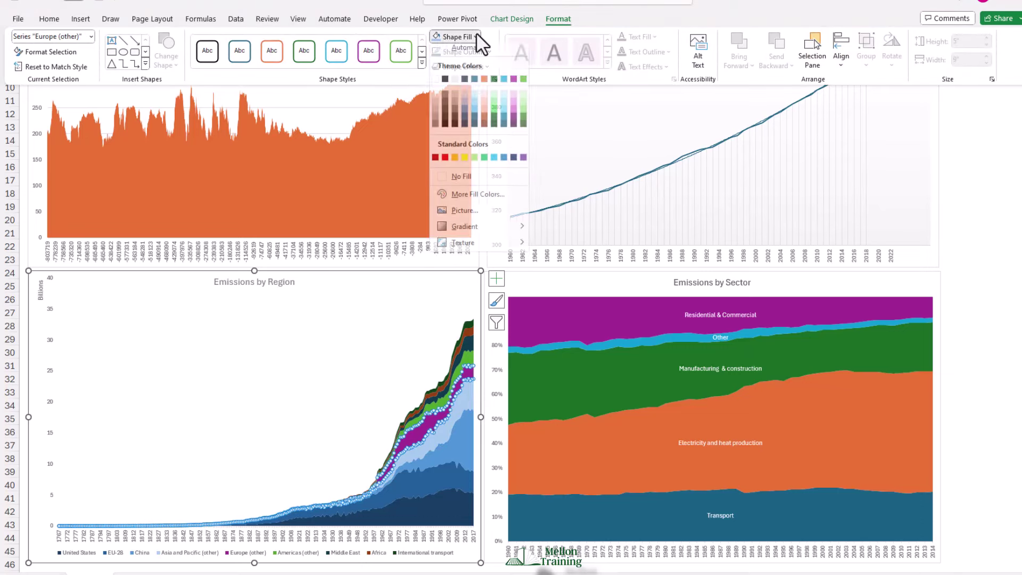
click(464, 100)
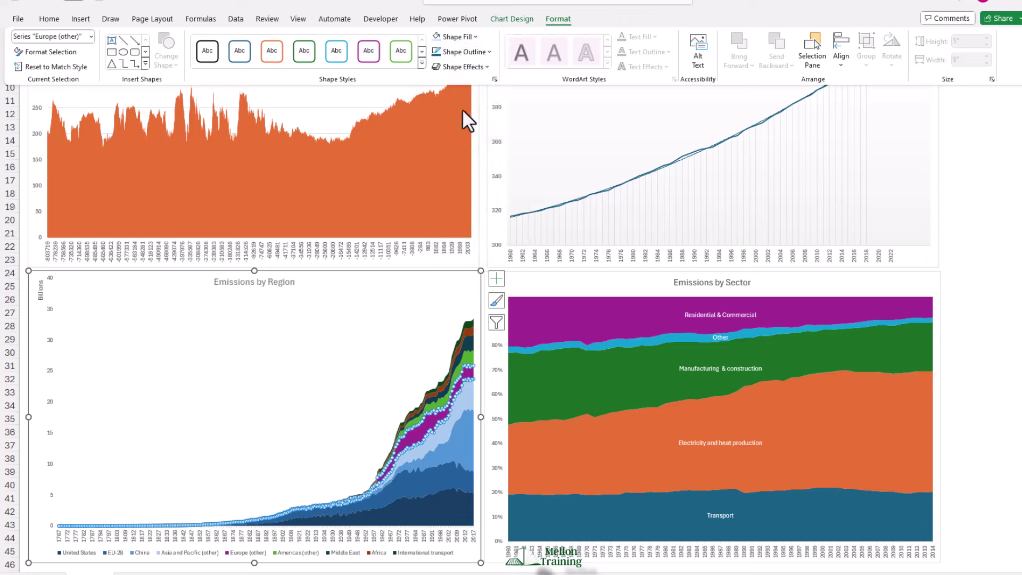
Fill the Americas (other) and Middle East areas with pale blue tints
click(468, 357)
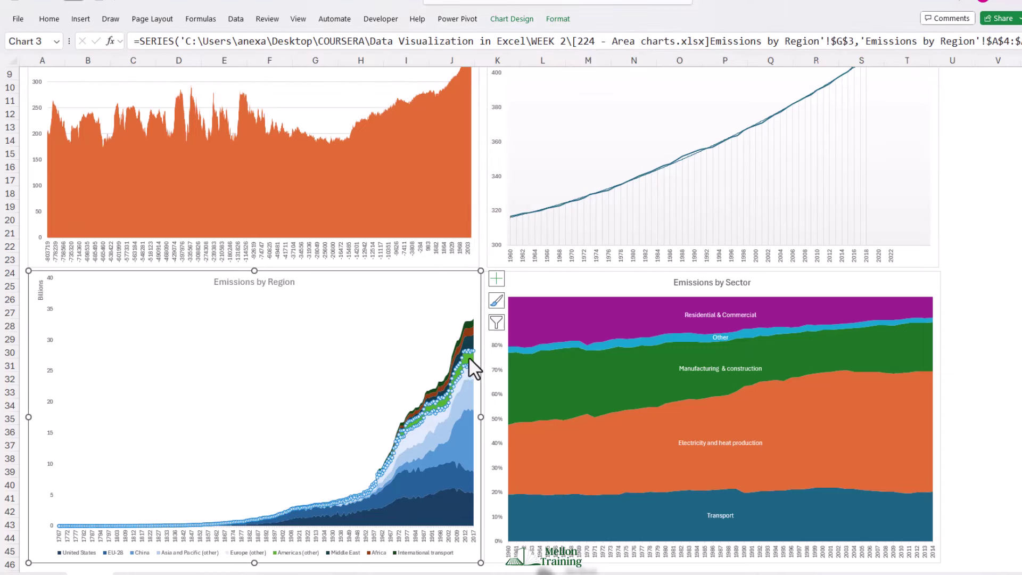
click(557, 20)
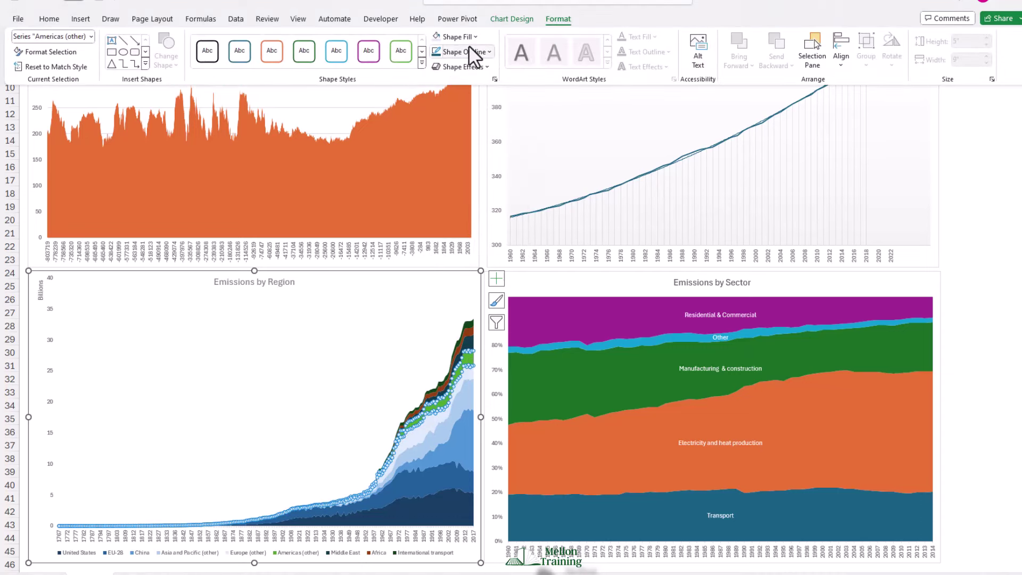
click(476, 36)
click(475, 98)
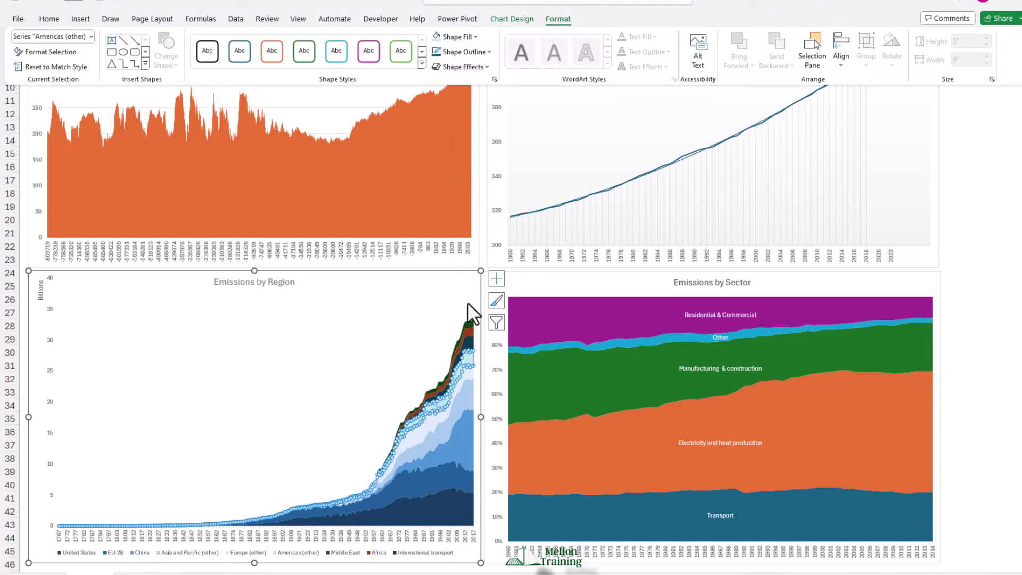
click(468, 344)
click(468, 343)
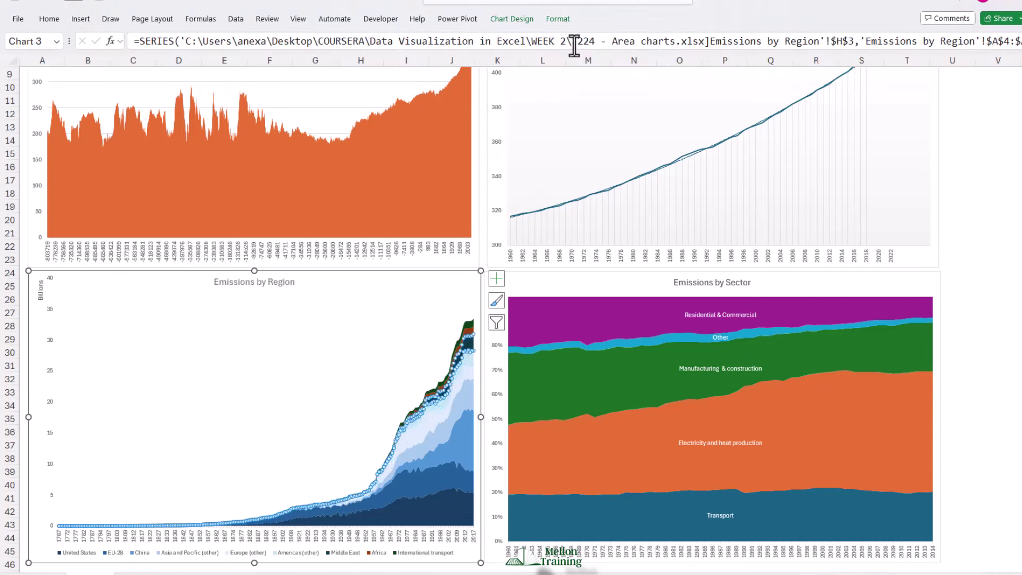
click(564, 19)
click(475, 36)
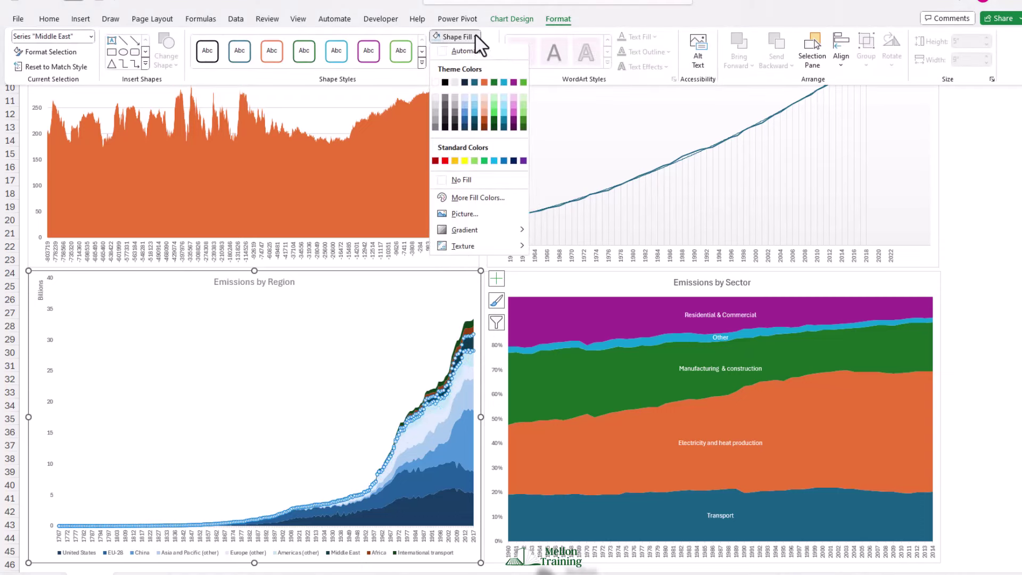
click(474, 101)
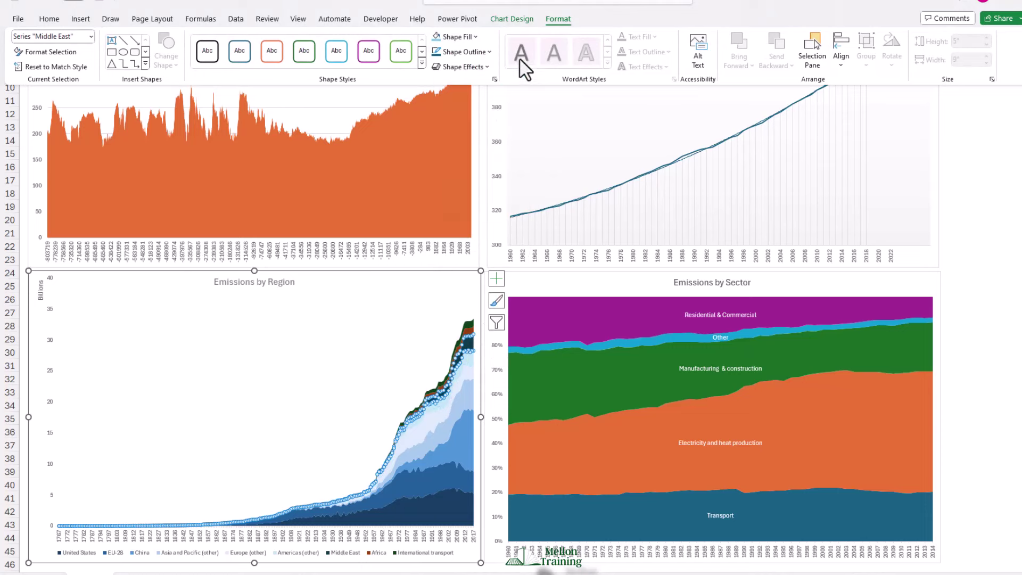
Fill the Africa and International transport areas with blue theme colours
click(468, 329)
click(469, 331)
click(558, 19)
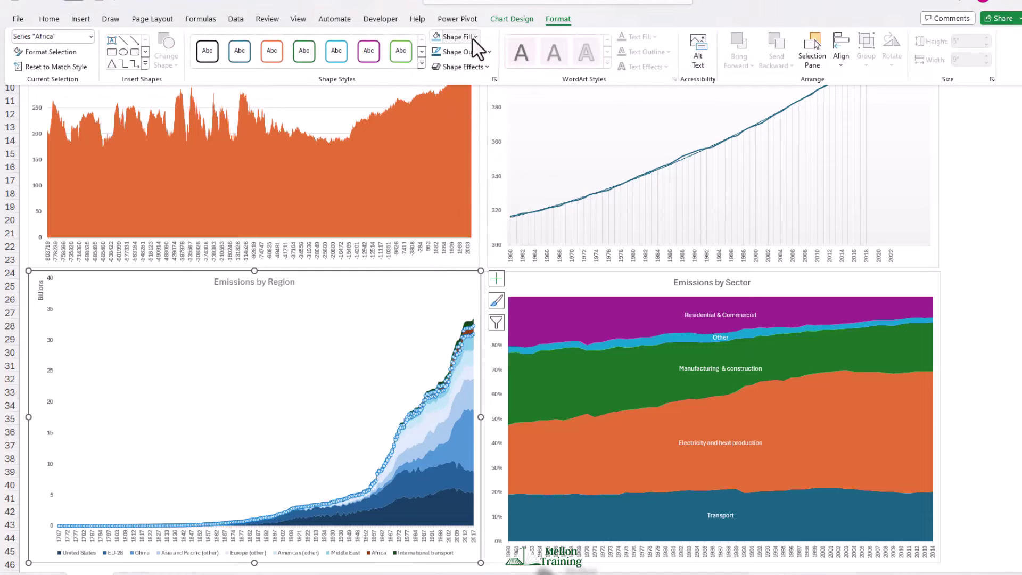
click(459, 36)
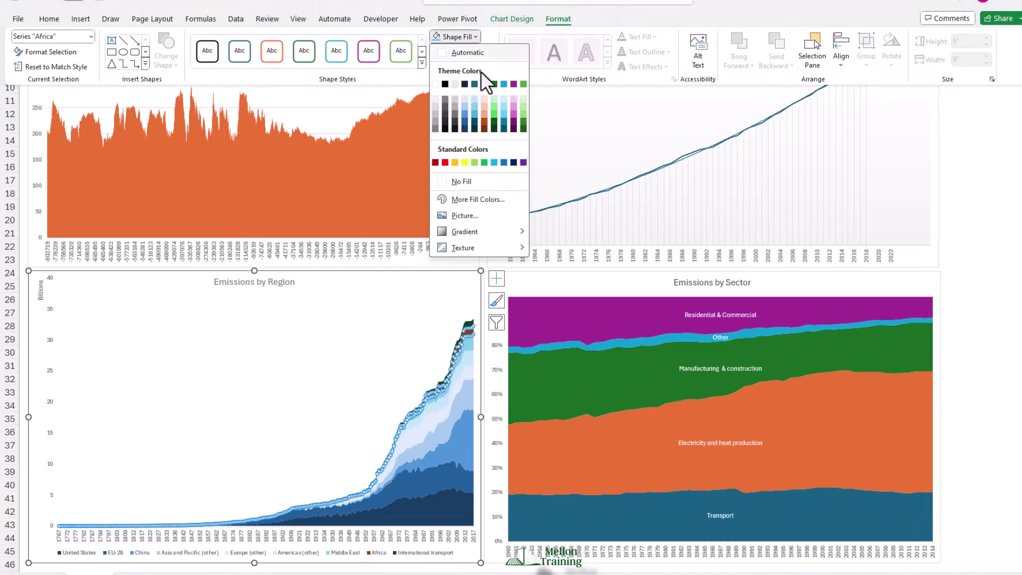
click(474, 112)
click(471, 323)
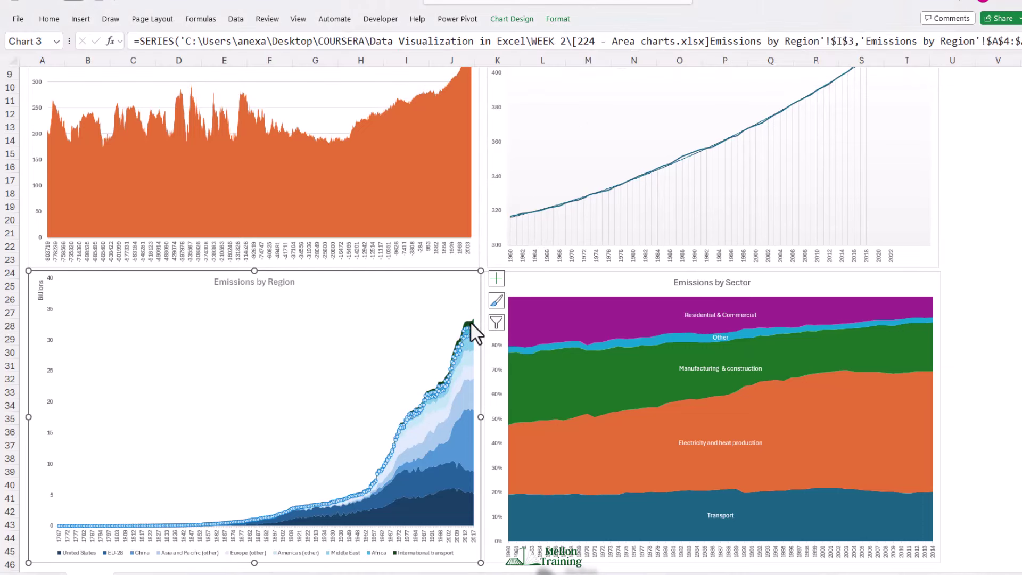
click(470, 321)
click(559, 19)
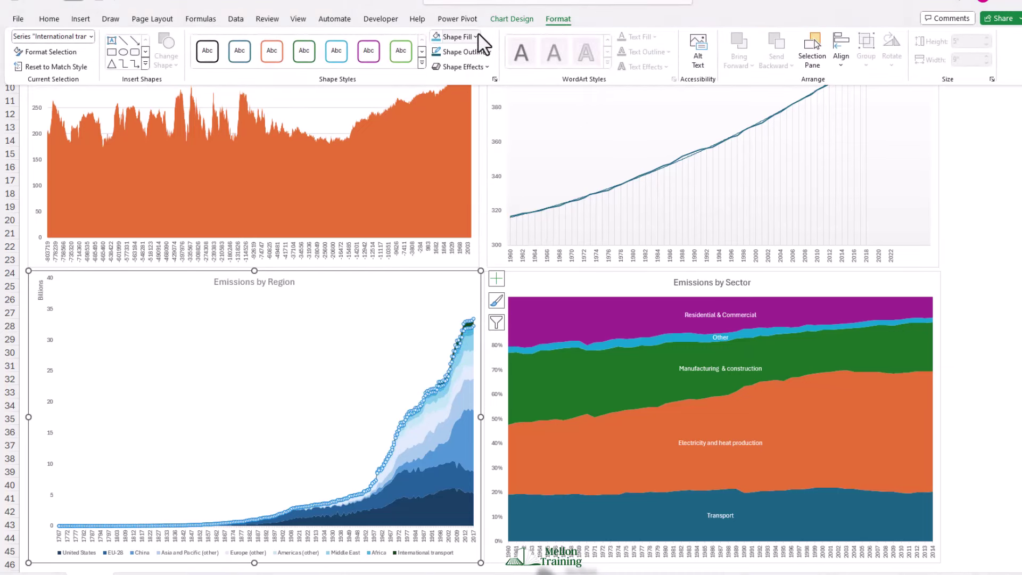
click(476, 37)
click(478, 120)
Zoom out to show the whole dashboard and preview workbook themes such as Gallery
click(985, 245)
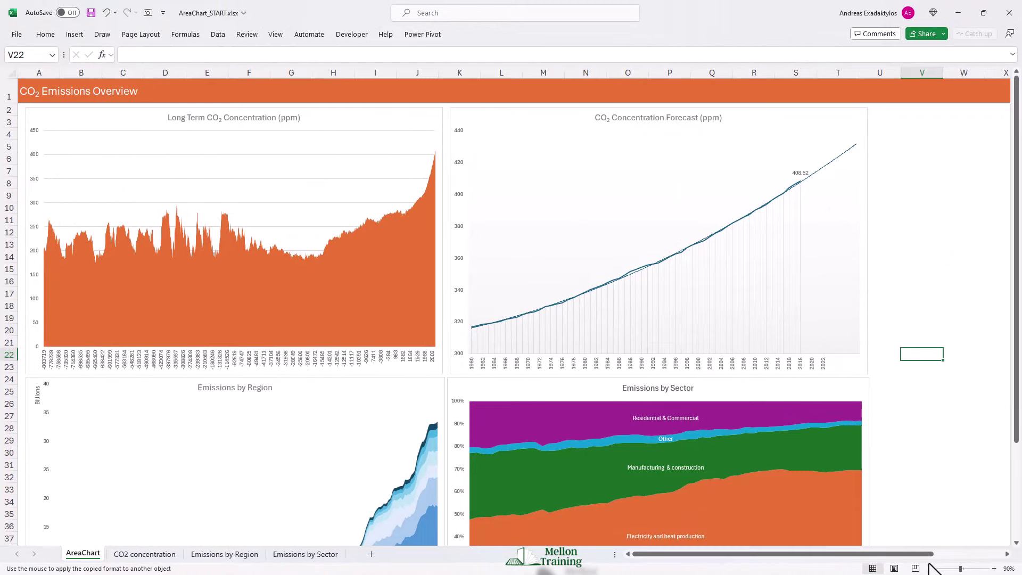
click(931, 568)
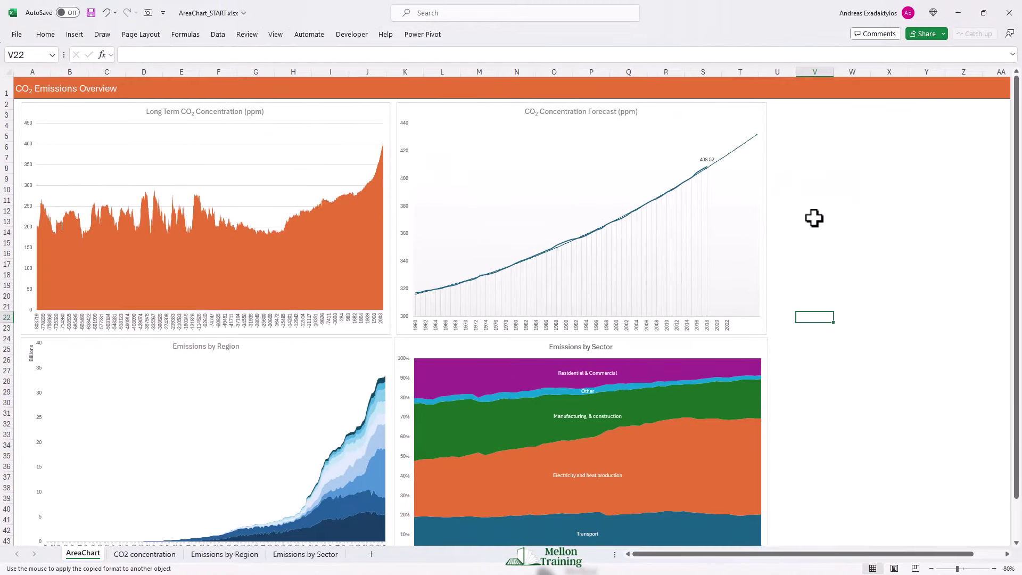
click(151, 34)
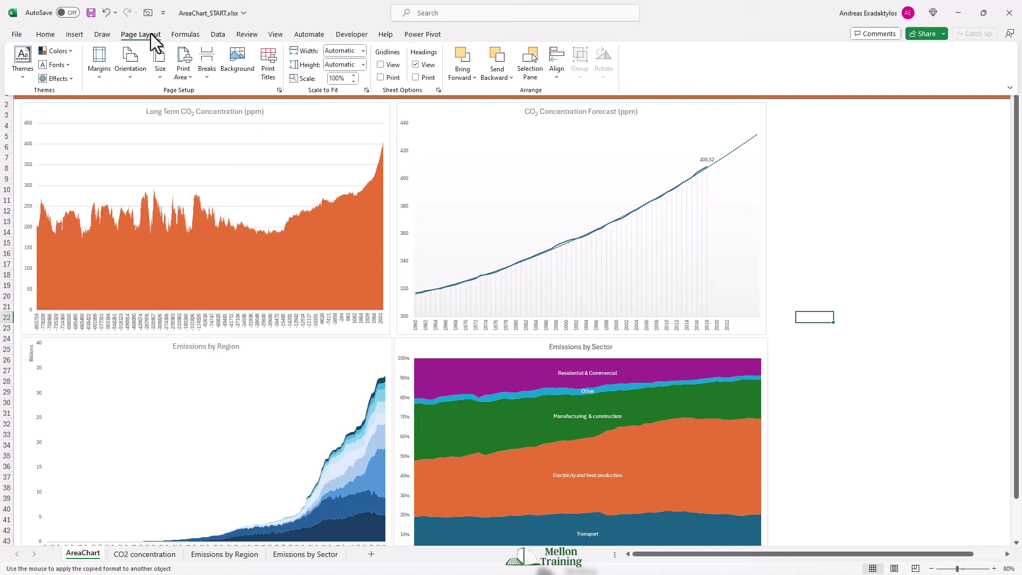
click(24, 75)
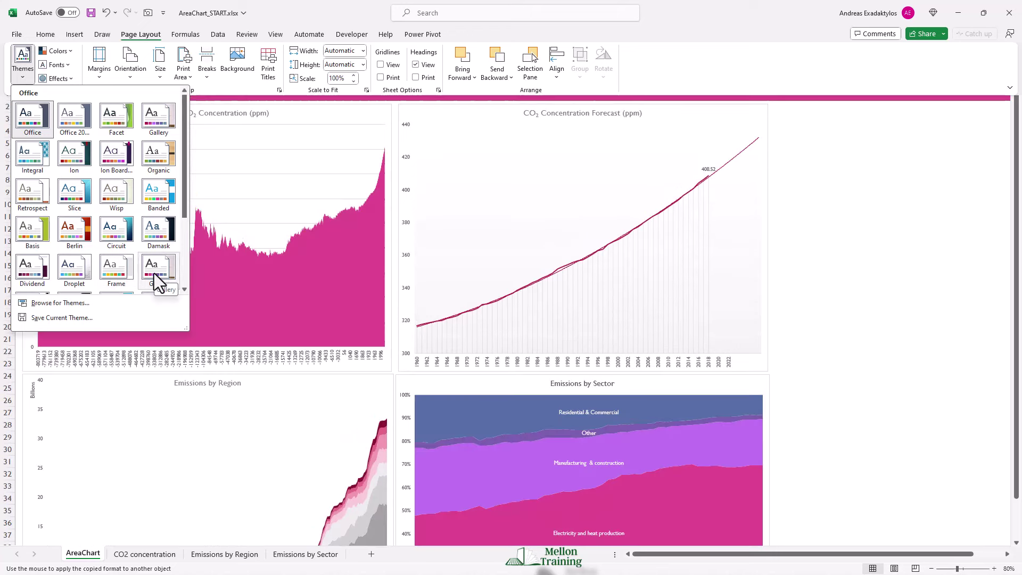
Apply the Ion Boardroom theme and inspect its effect on the CO2 concentration sheet
click(123, 153)
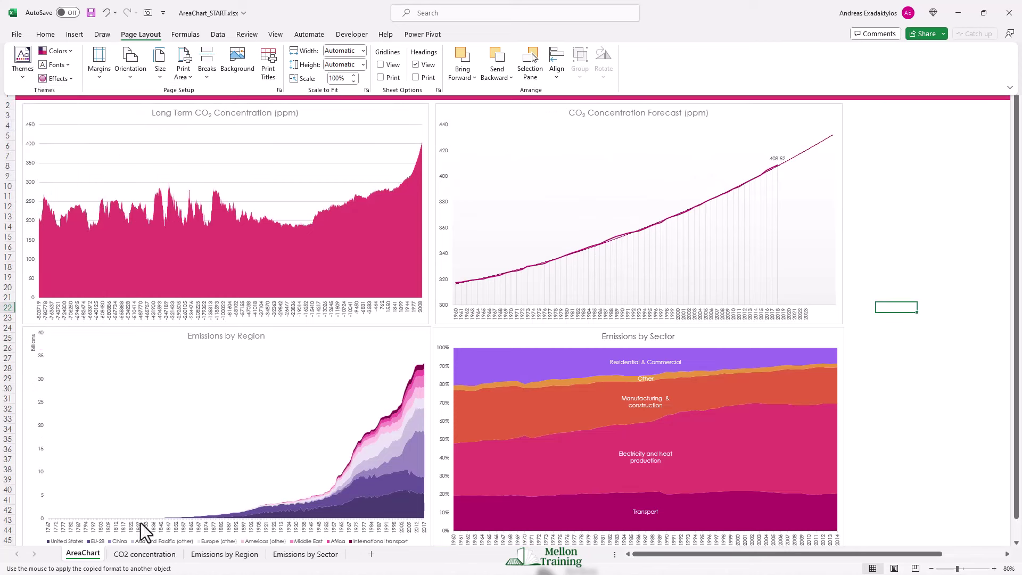
click(139, 554)
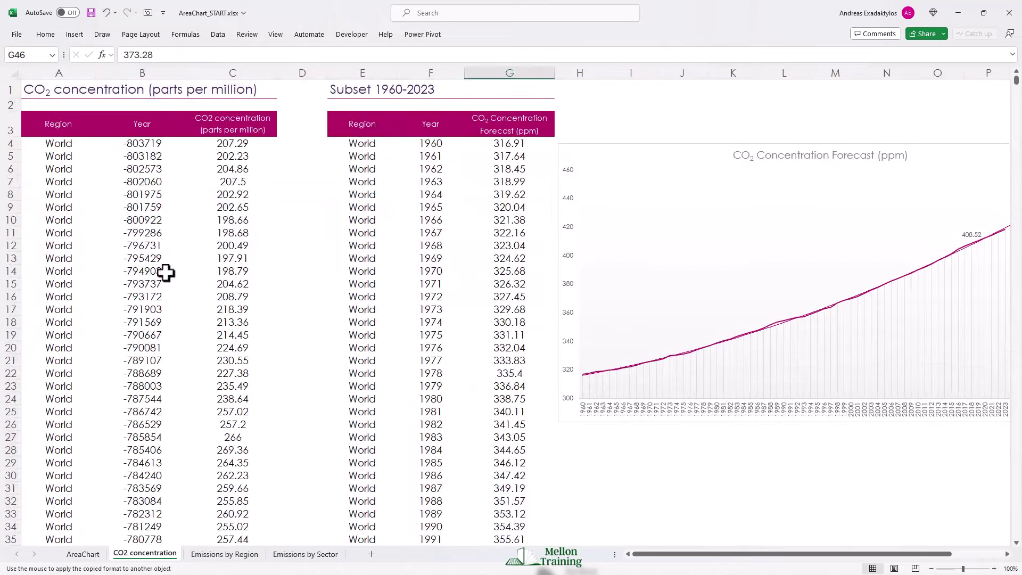
click(142, 180)
click(47, 35)
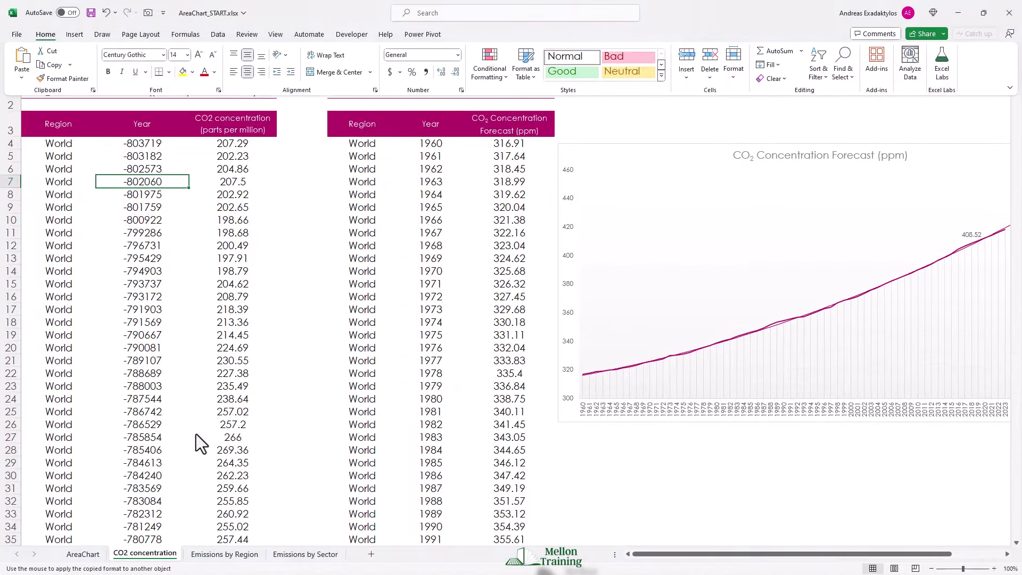
Return to the AreaChart dashboard and bring up the theme font sets list
click(83, 556)
click(83, 556)
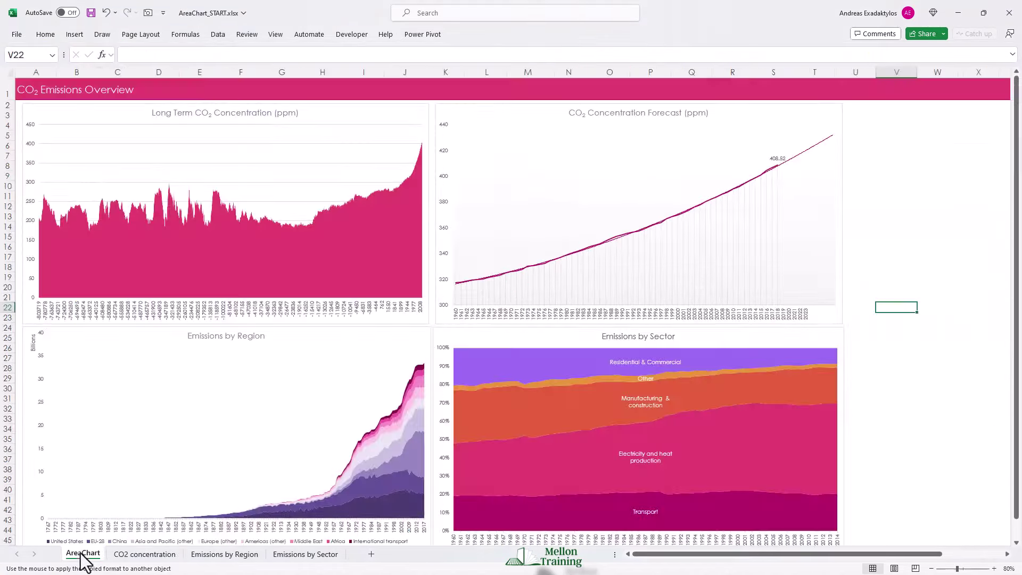
click(147, 35)
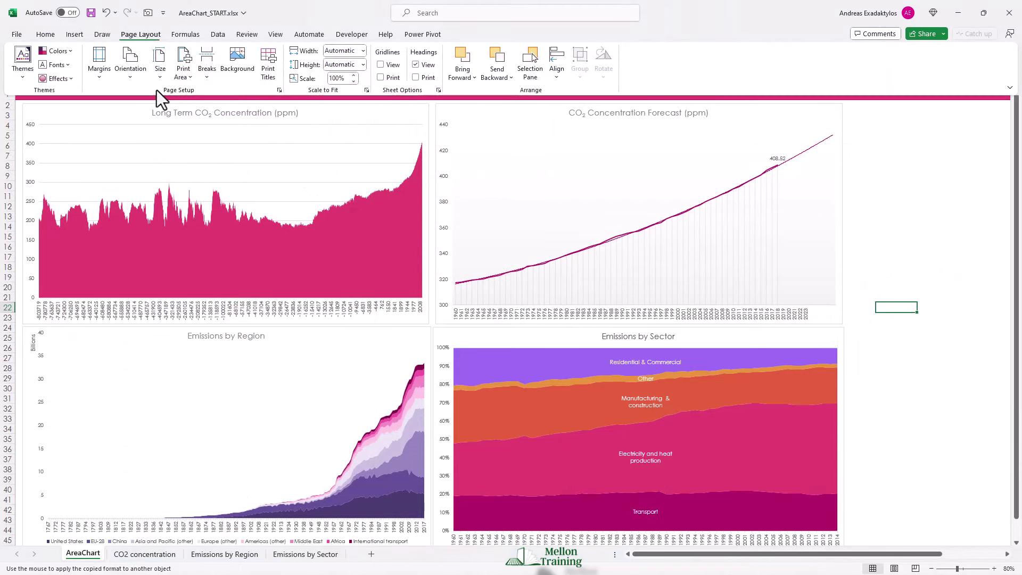
click(66, 65)
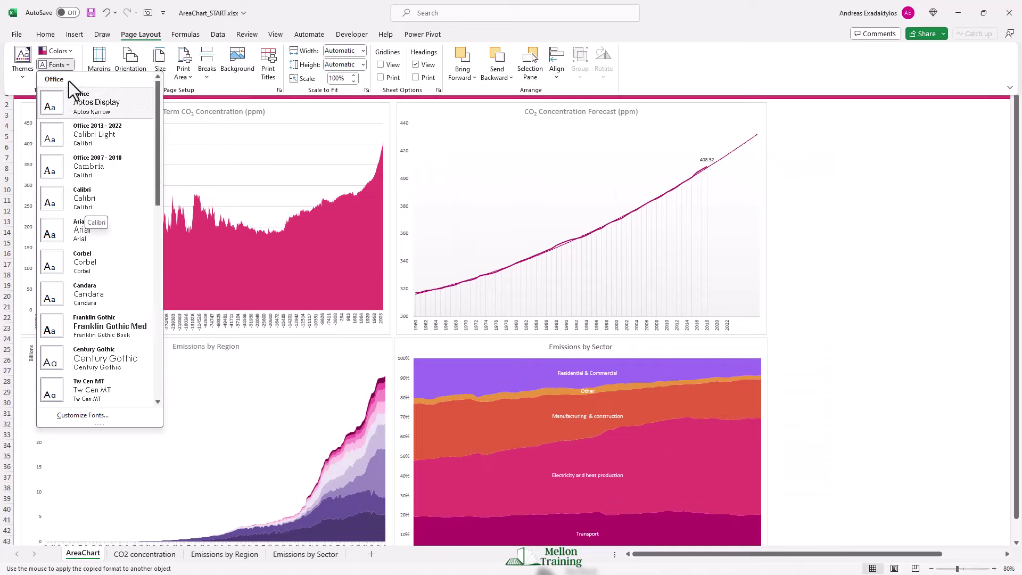
click(75, 65)
click(70, 51)
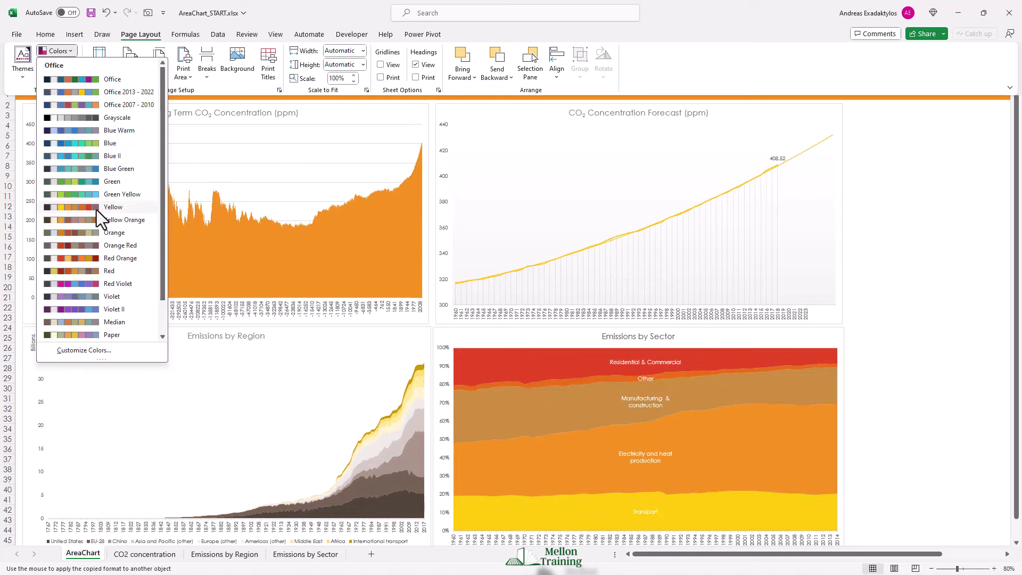
click(71, 50)
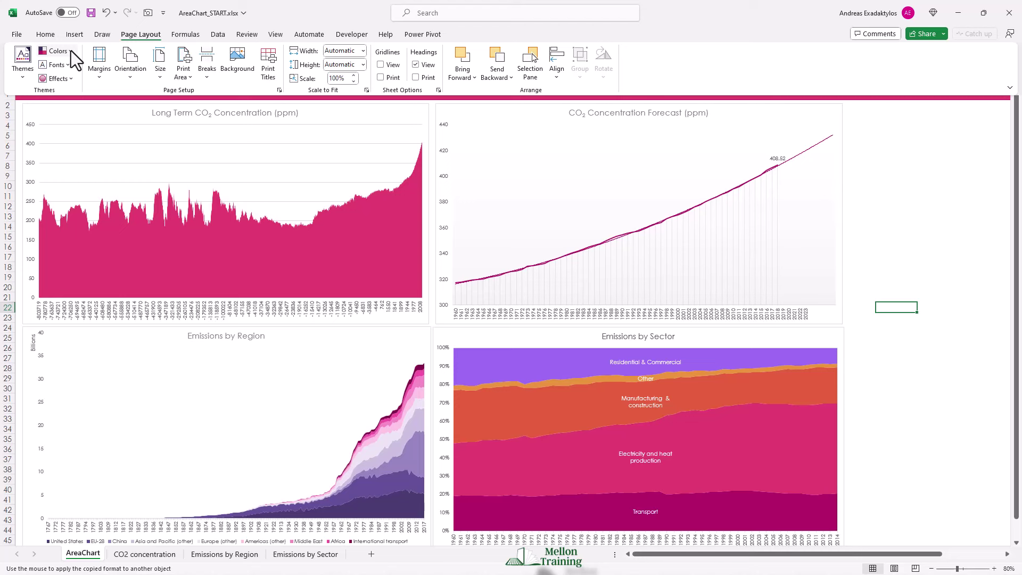
Undo the theme change twice to restore the original orange, green and blue colours
key(ctrl+z)
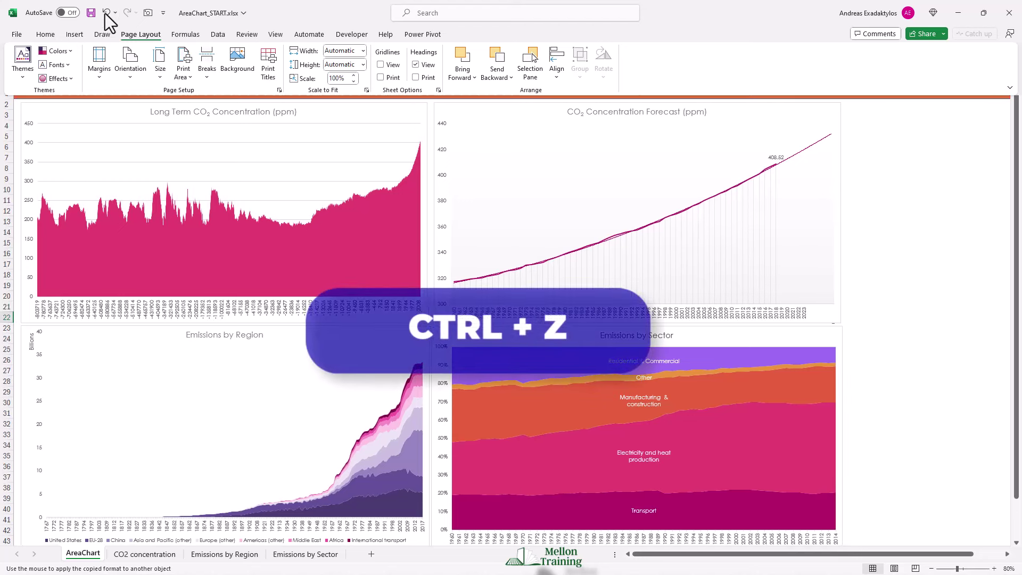
key(ctrl+z)
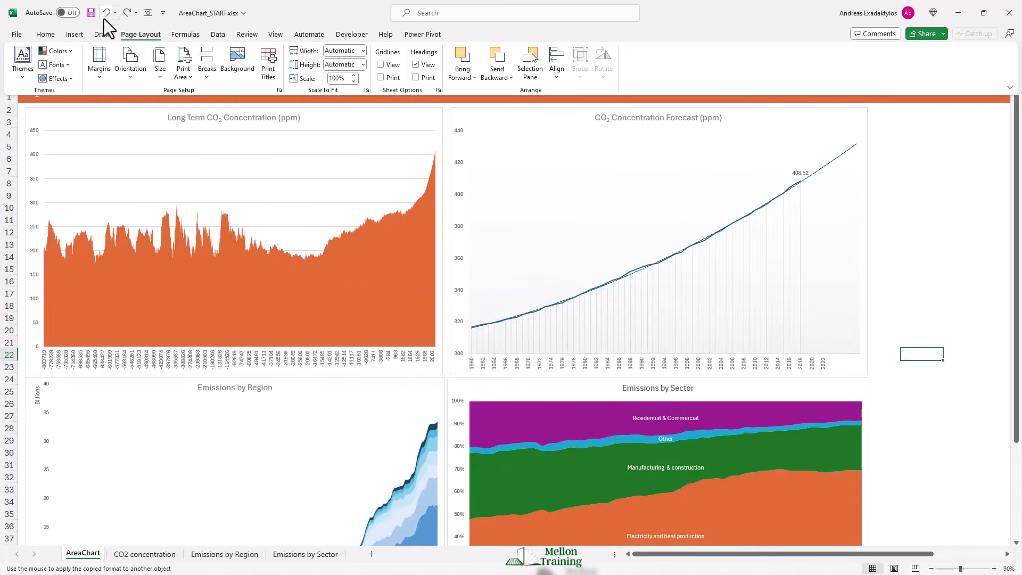
click(141, 34)
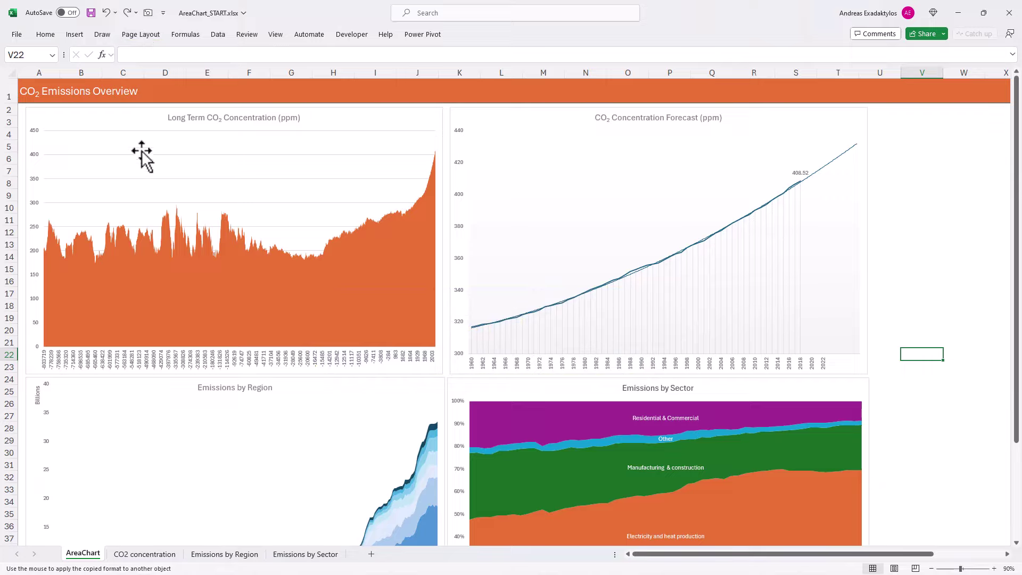
scroll(141, 155, down, 1)
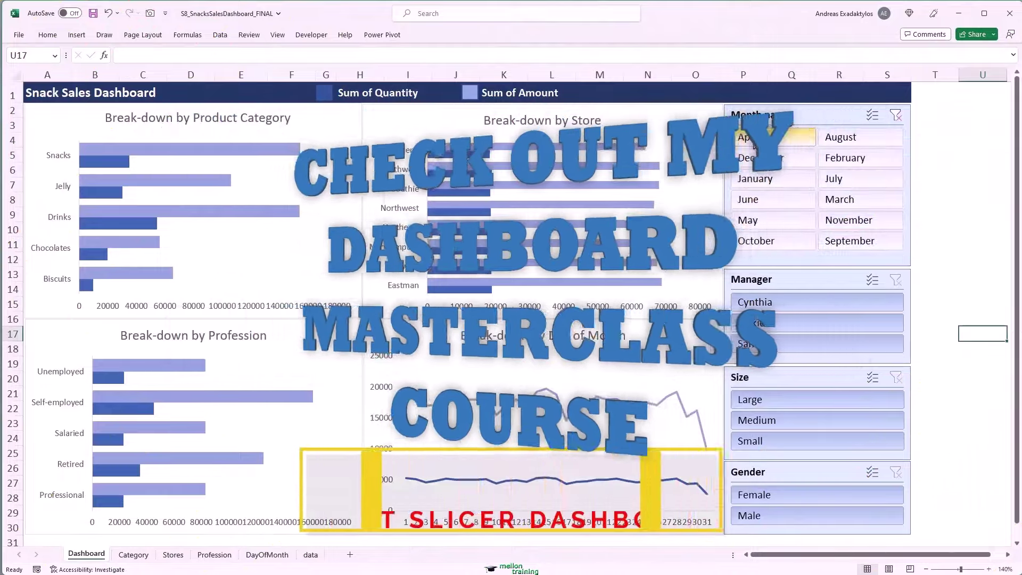
Filter the snack sales dashboard to one manager and Large size, with all months
click(756, 301)
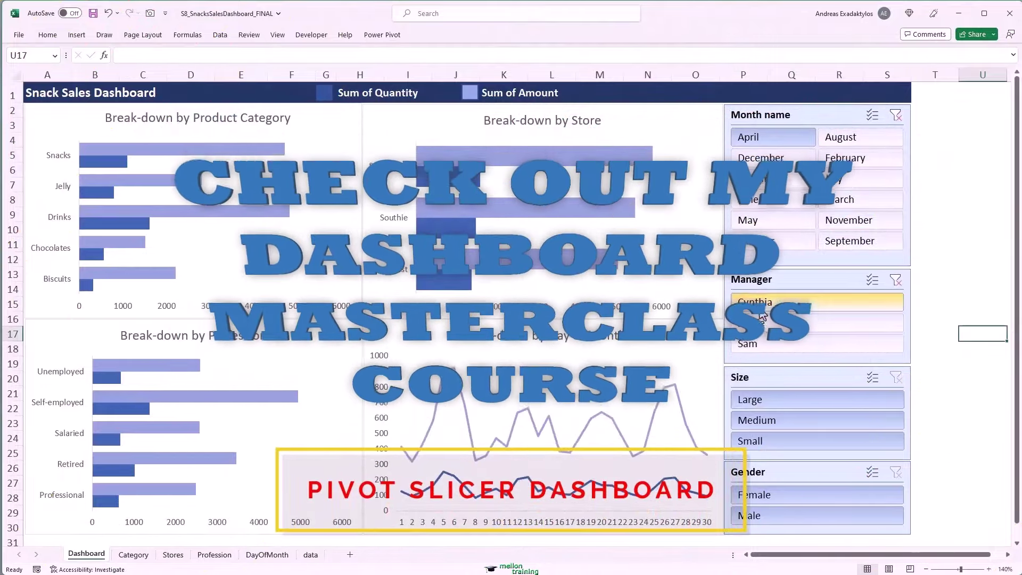
click(756, 401)
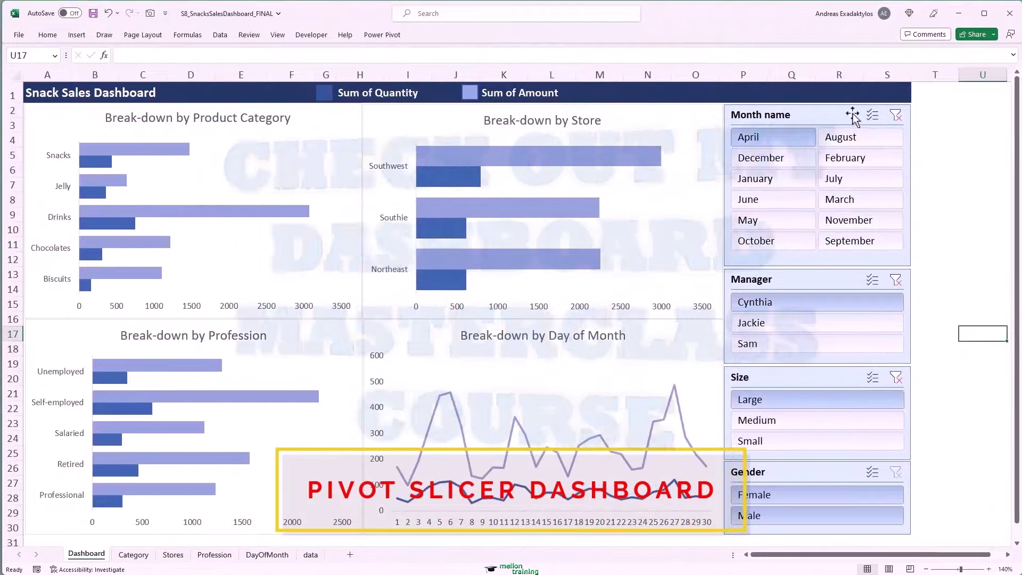
click(780, 495)
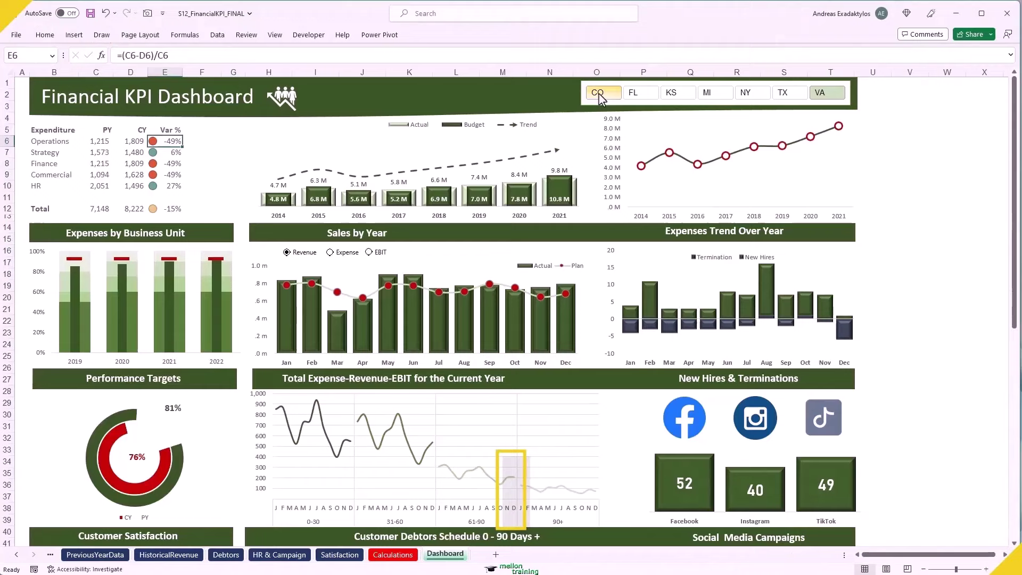
Cycle the Balanced Scorecard through FL, KS, MI and AZ, ending on California
click(642, 94)
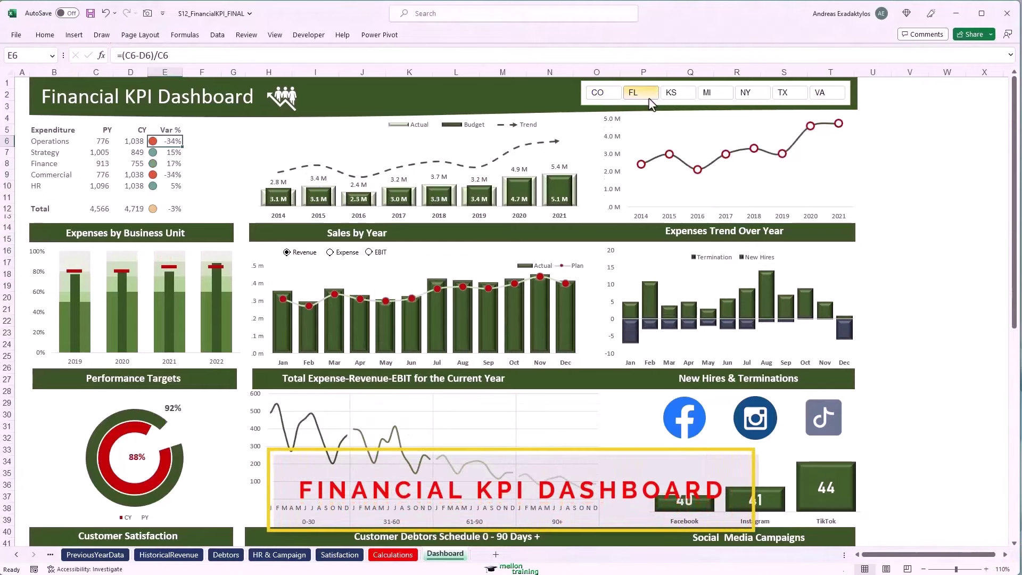
click(687, 96)
click(708, 95)
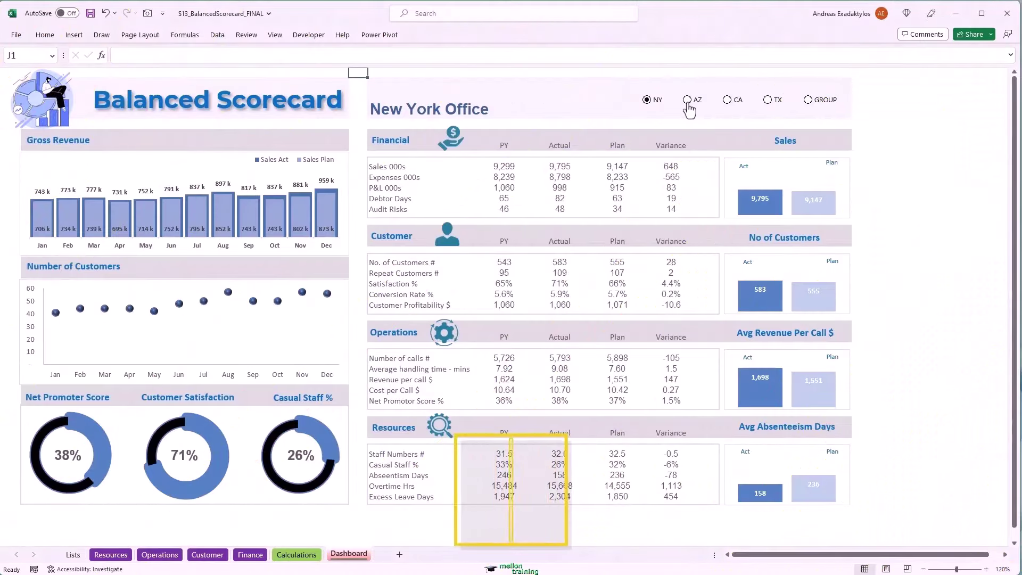
click(688, 105)
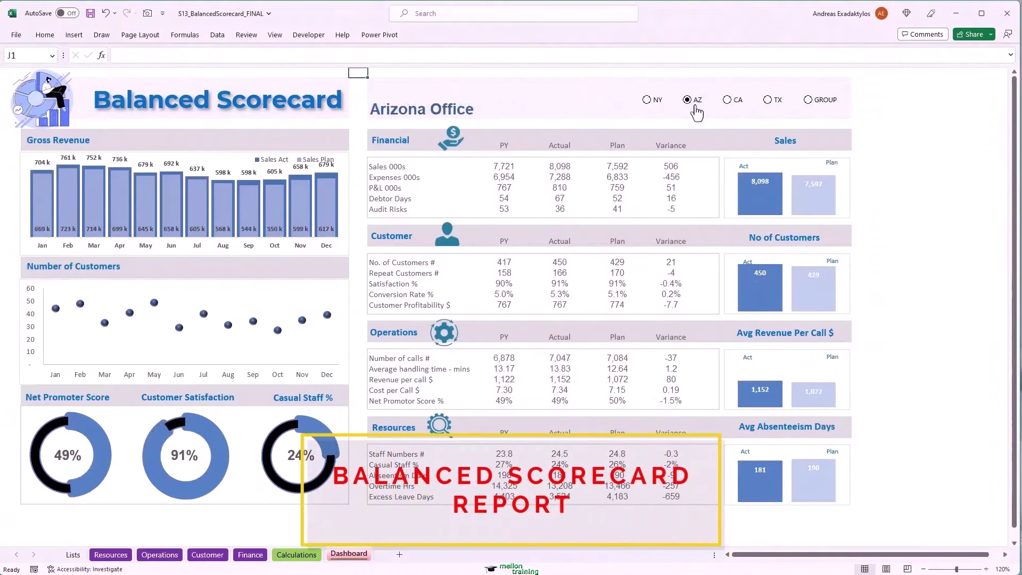
click(728, 101)
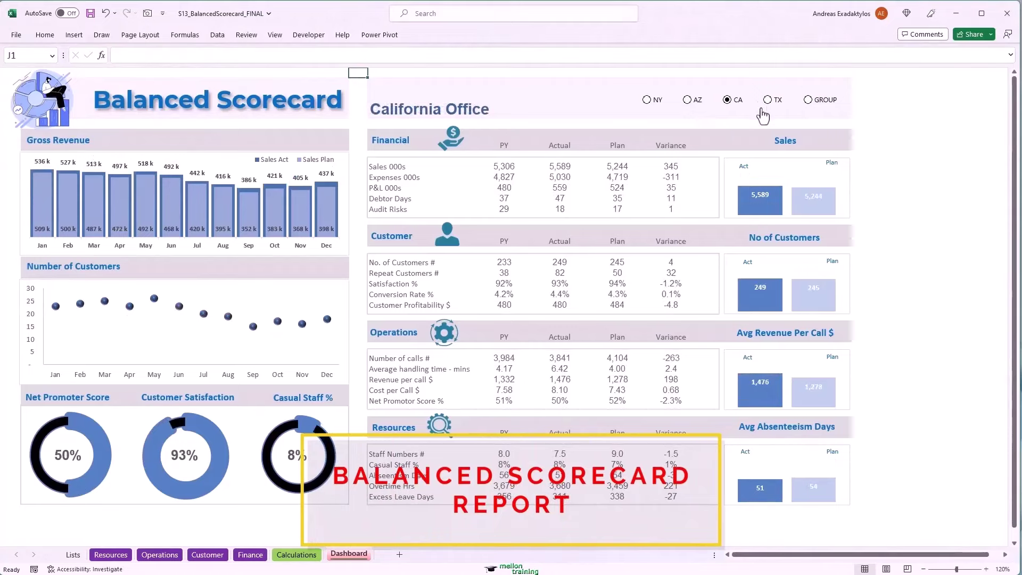